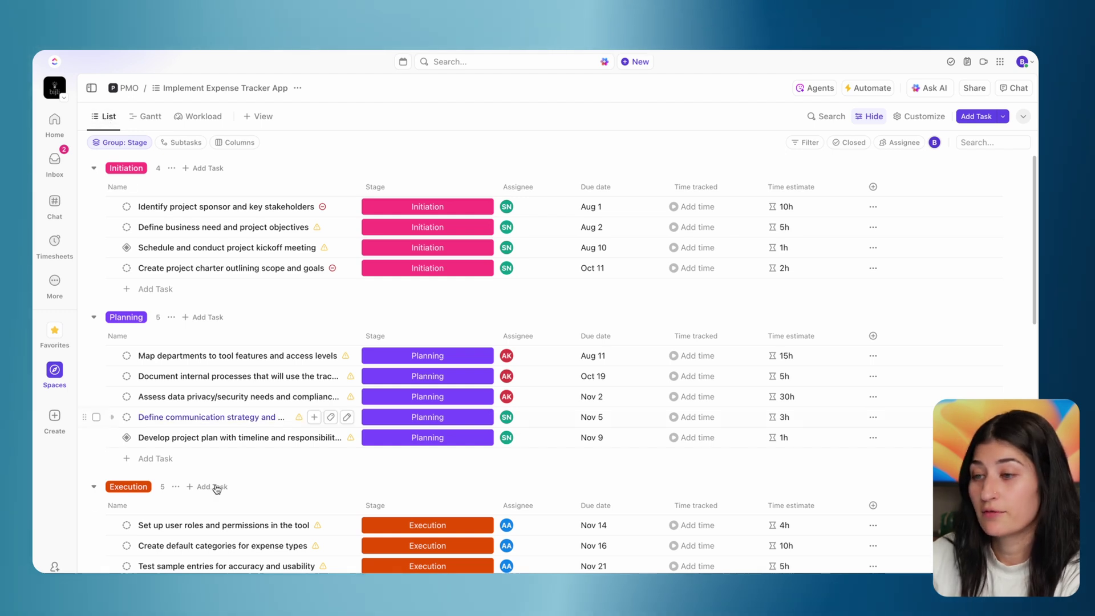
Step: Examine the Implement Expense Tracker App project's tasks on its Gantt timeline
click(146, 116)
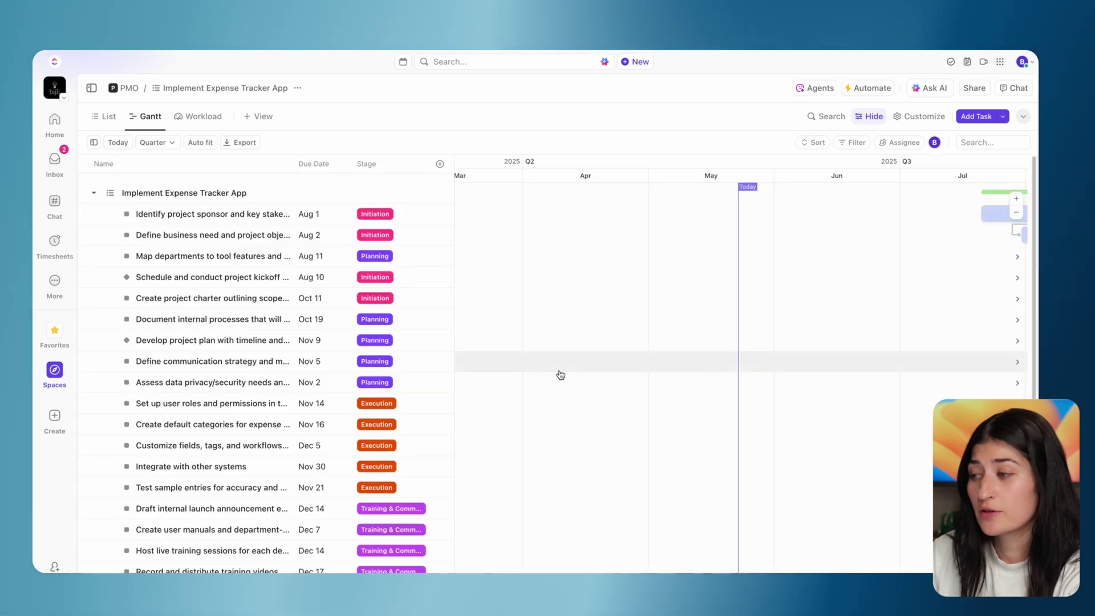
scroll(856, 249, left, 1)
scroll(855, 249, right, 5)
scroll(856, 249, down, 1)
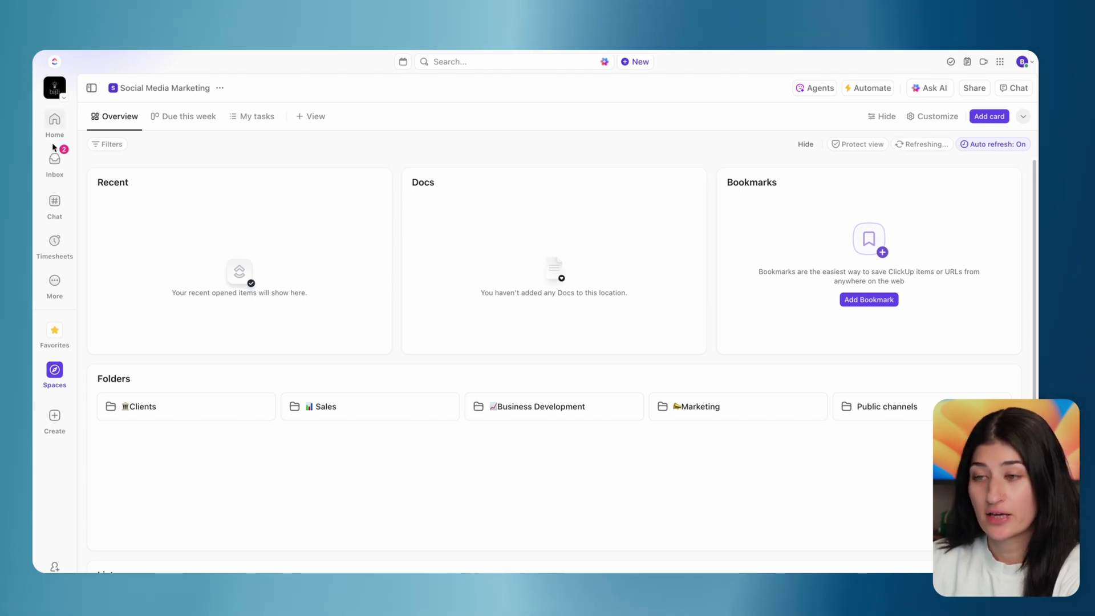
Step: Start a new Space named PMO with the description "Management of our PMO Department"
click(53, 372)
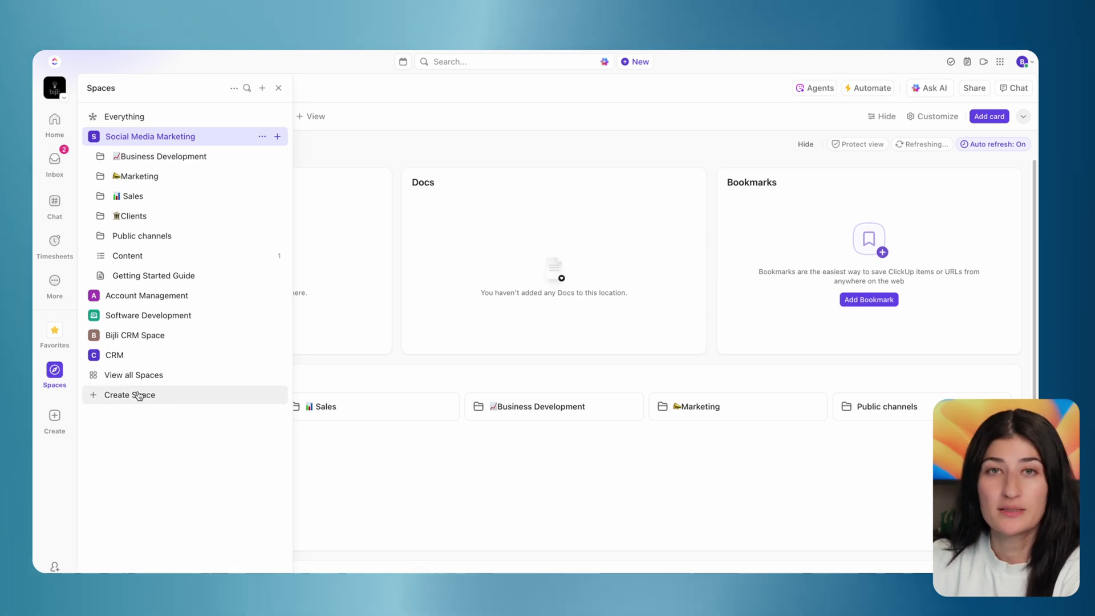
click(137, 396)
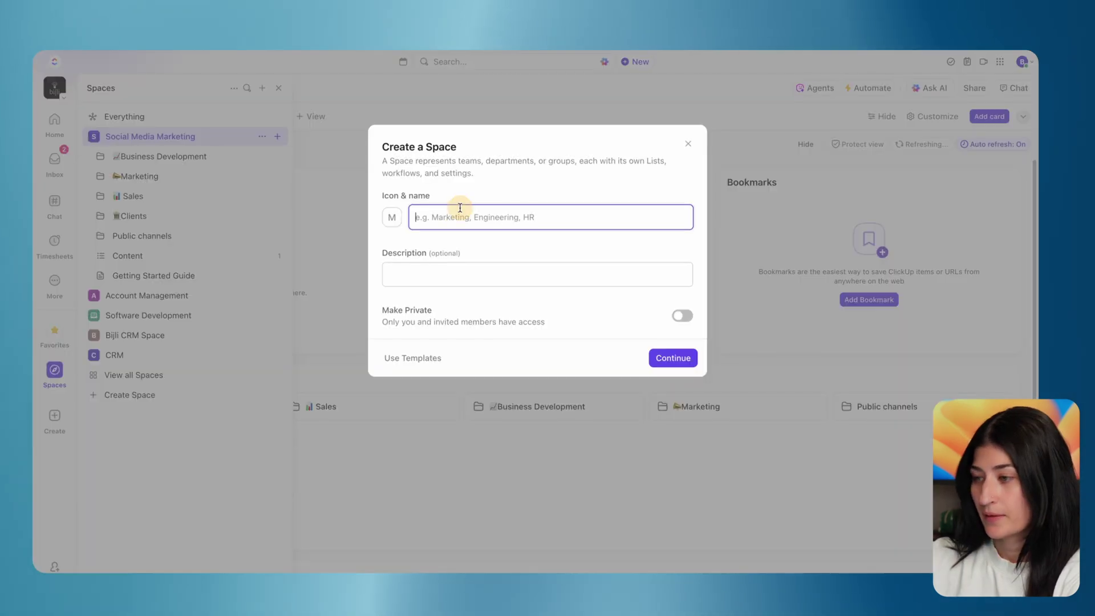
text(PMO)
click(612, 271)
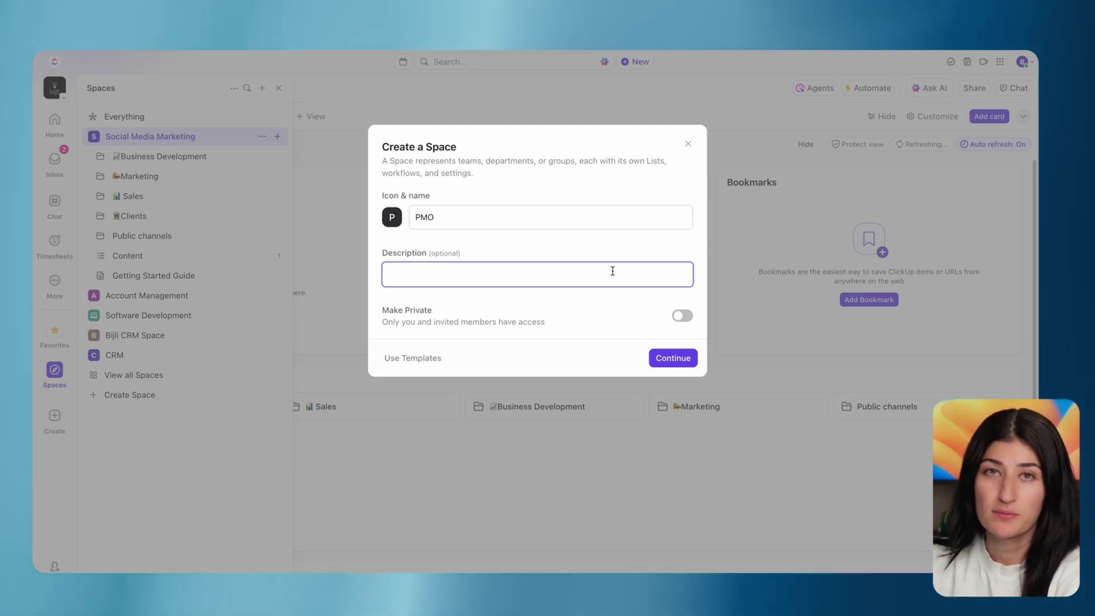
text(Management of our PMO Department)
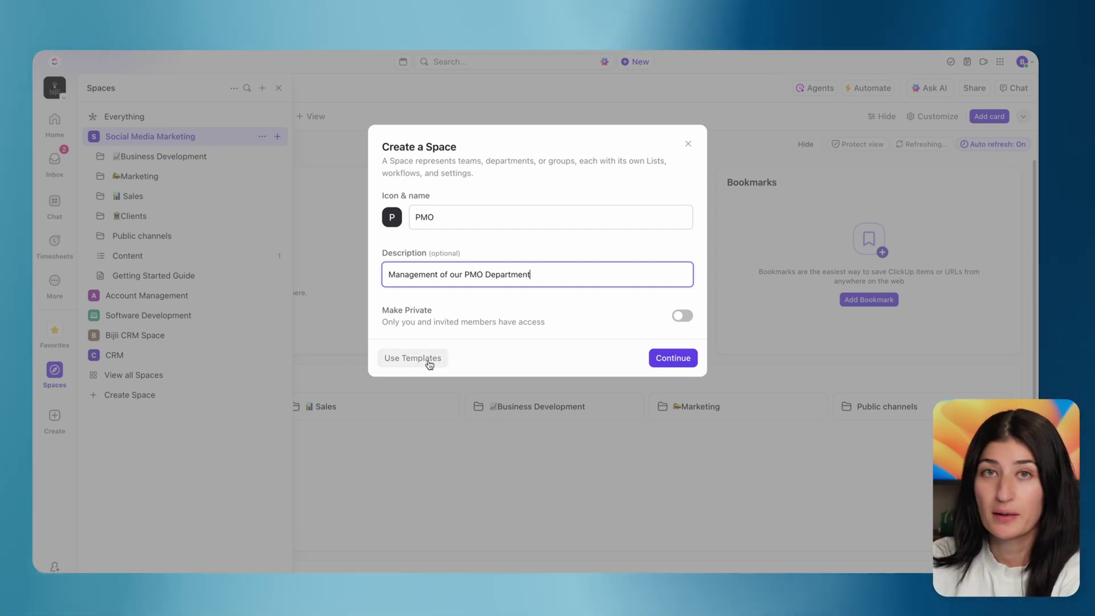
Step: Remove Board from the new Space's required views, keep the Starter workflow, and create the Space
click(671, 358)
click(509, 337)
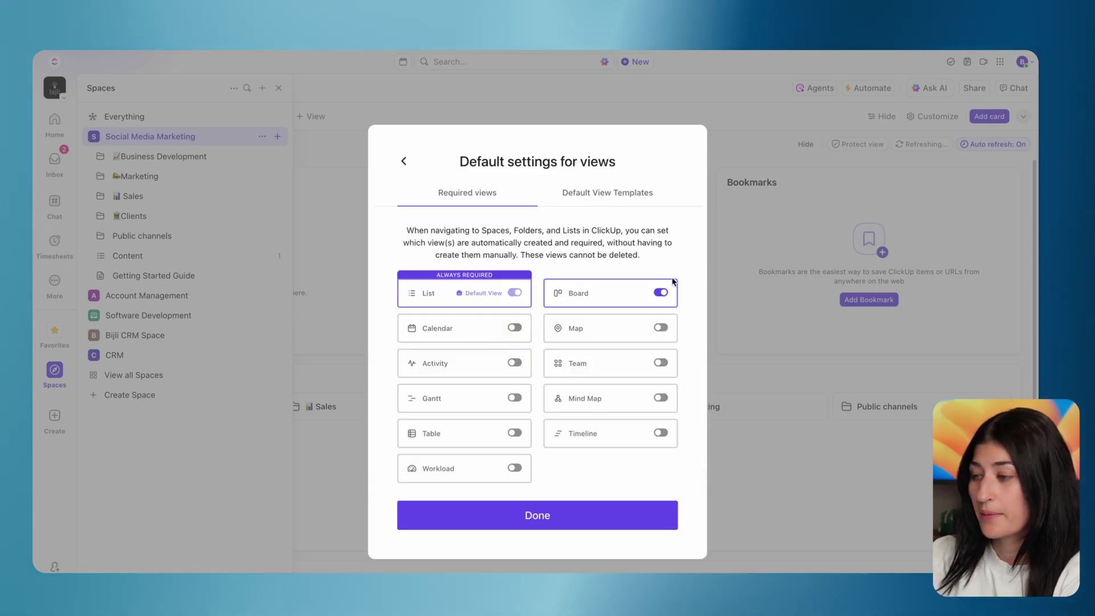
click(660, 293)
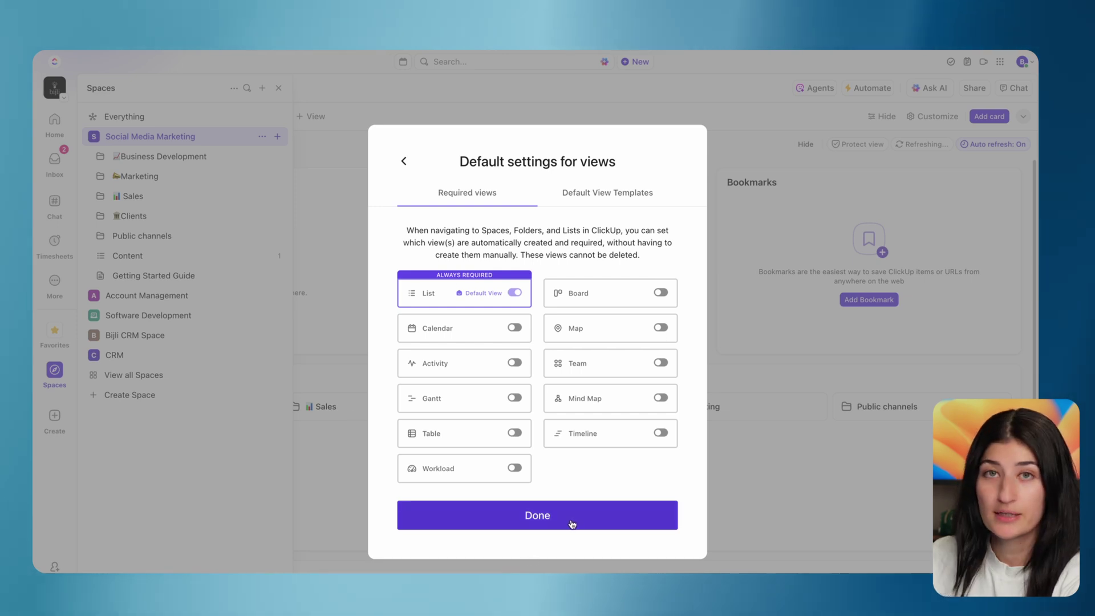
click(522, 522)
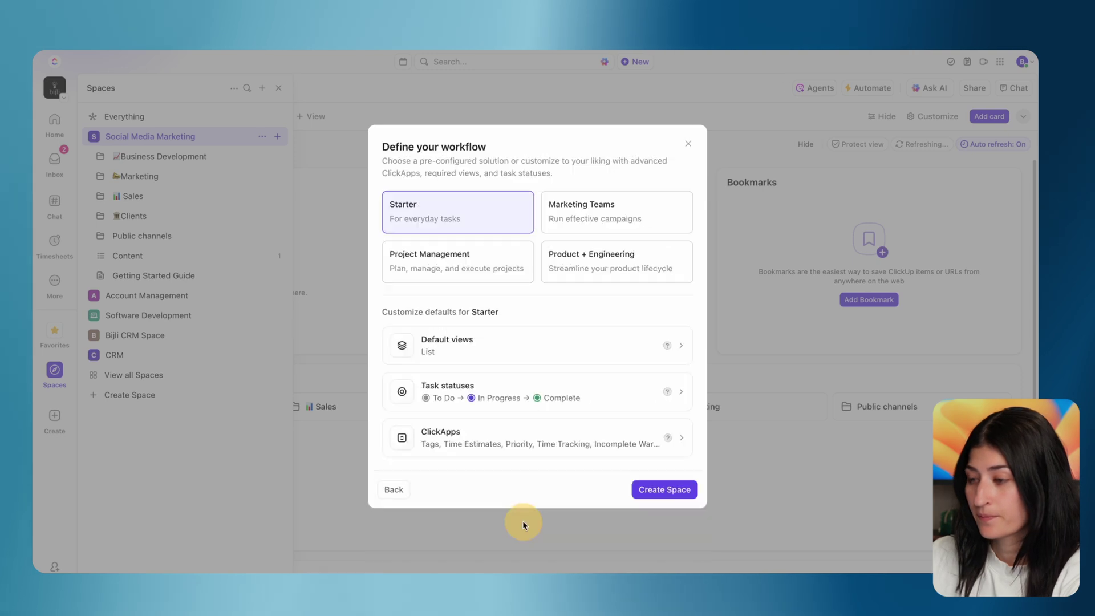
click(665, 490)
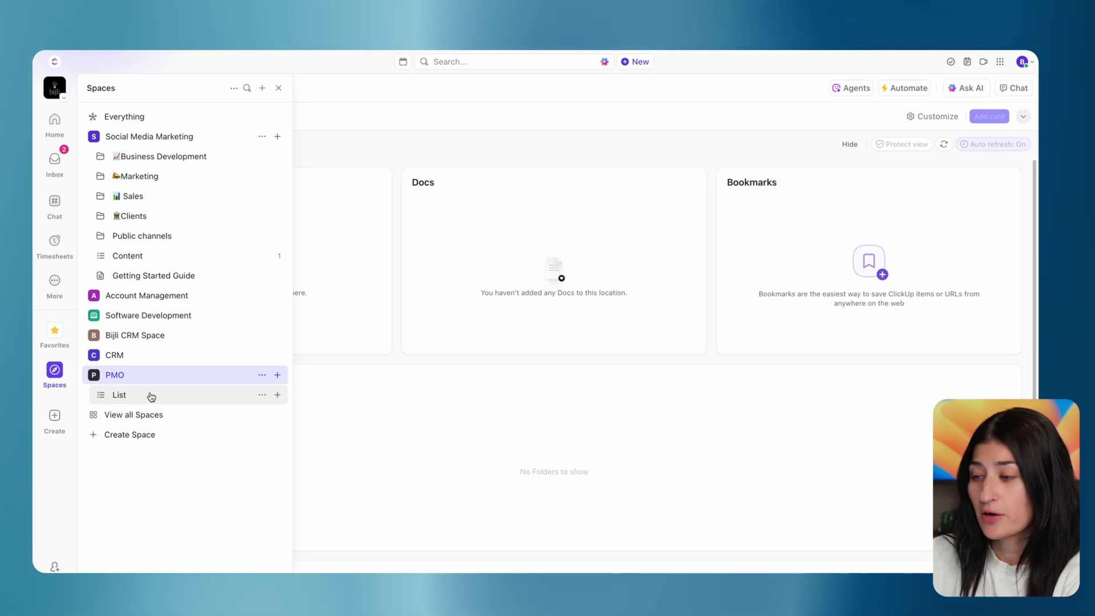
Step: Rename the list in the PMO Space to "Implement Expense Tracker App" and dismiss its status inheritance banner
click(151, 396)
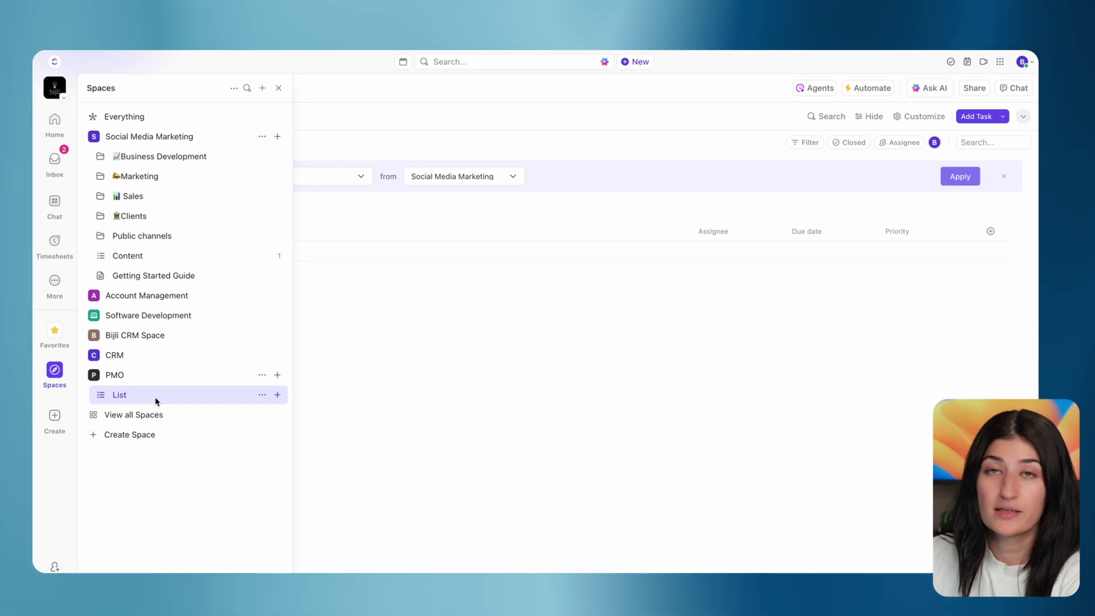
click(263, 396)
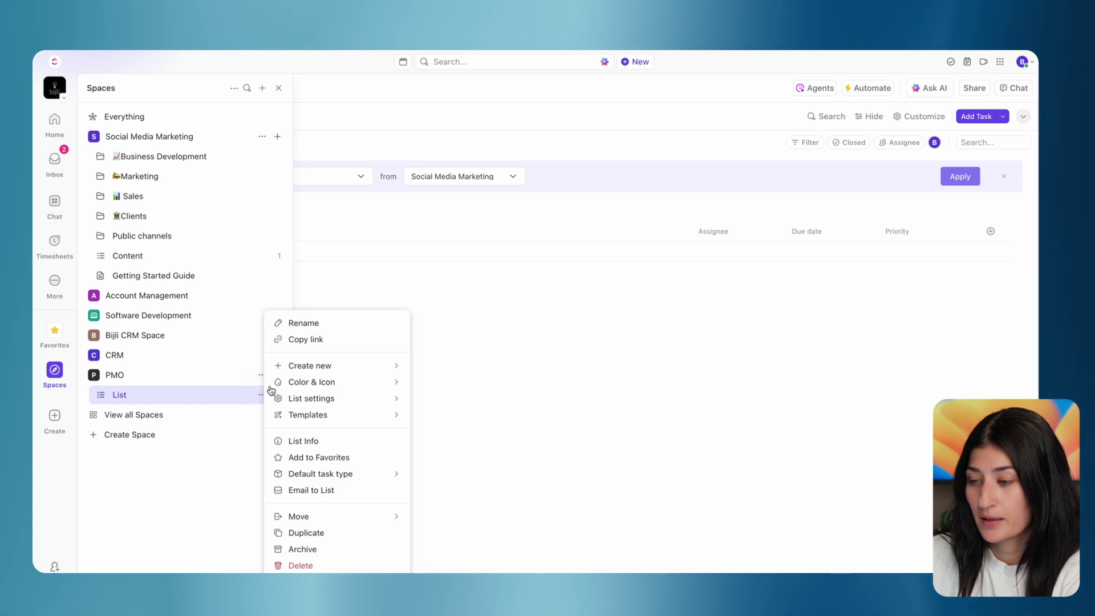
click(322, 325)
key(BackSpace)
key(BackSpace)
key(BackSpace)
text(Implement Expense Tracker App)
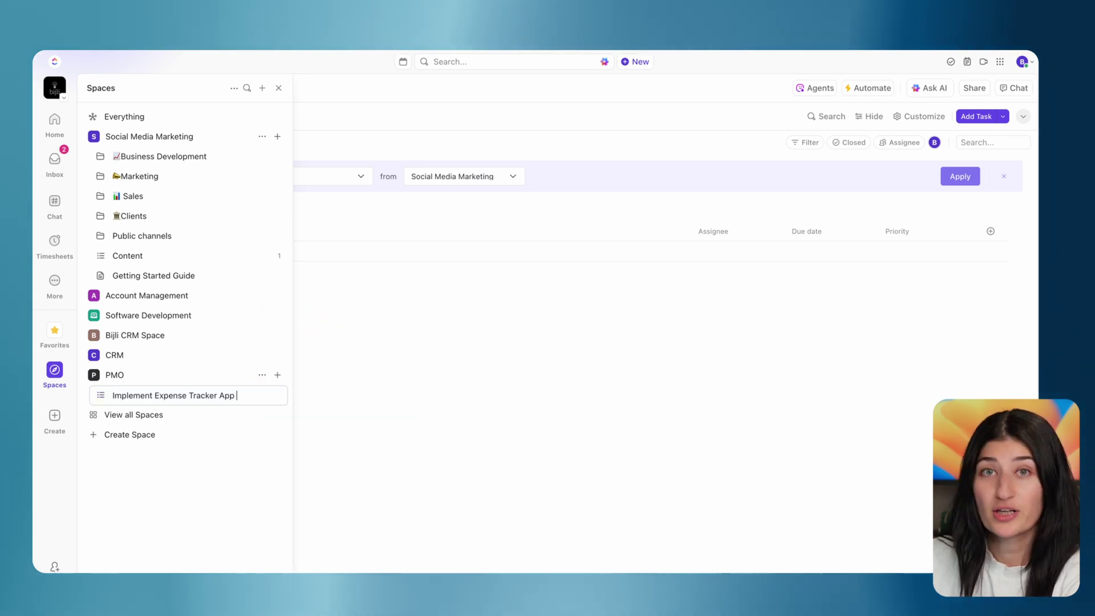
key(Return)
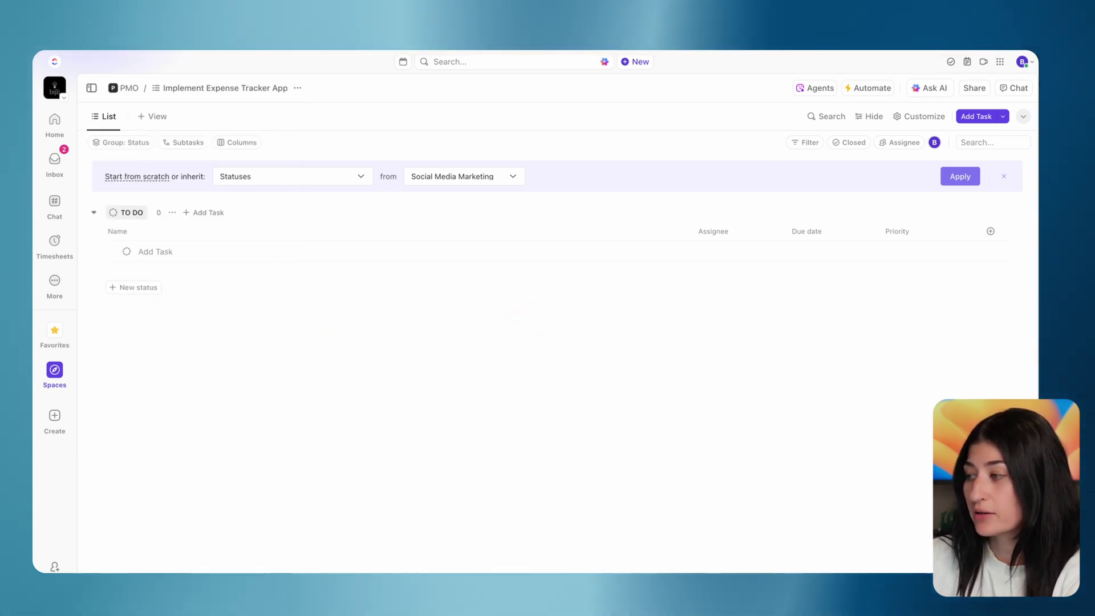
click(1004, 176)
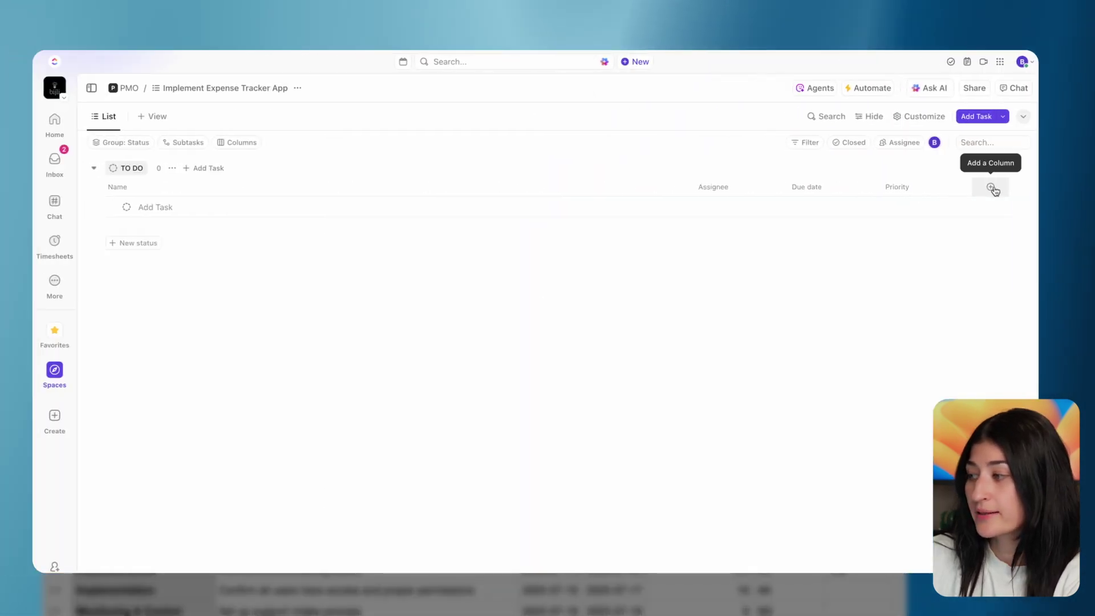
Step: Start a new custom dropdown field named Stage for the task list
click(991, 190)
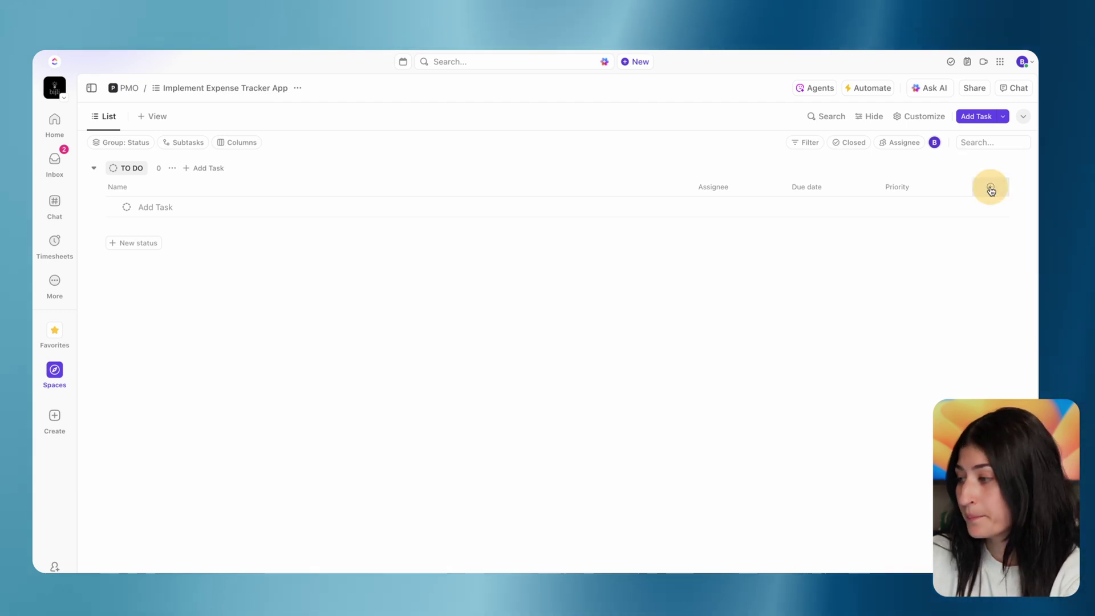
text(Stage)
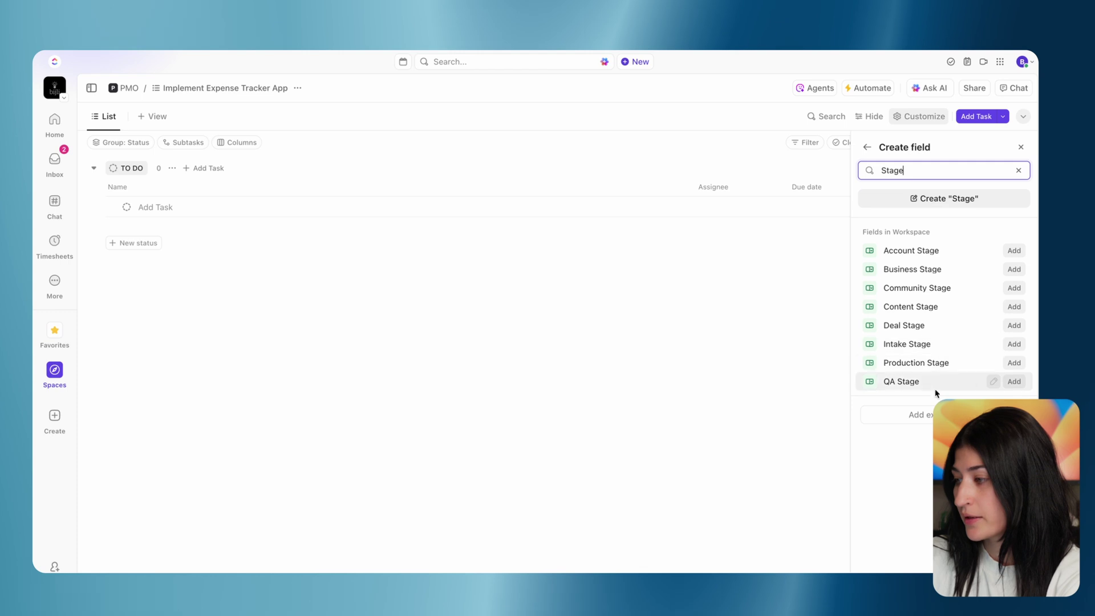
click(939, 204)
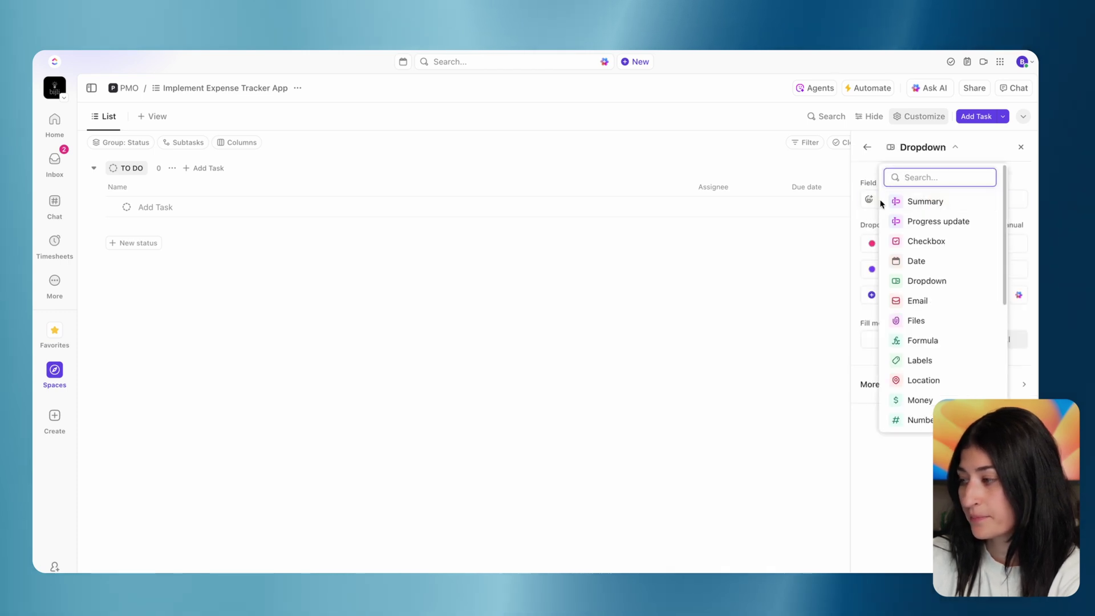
click(861, 223)
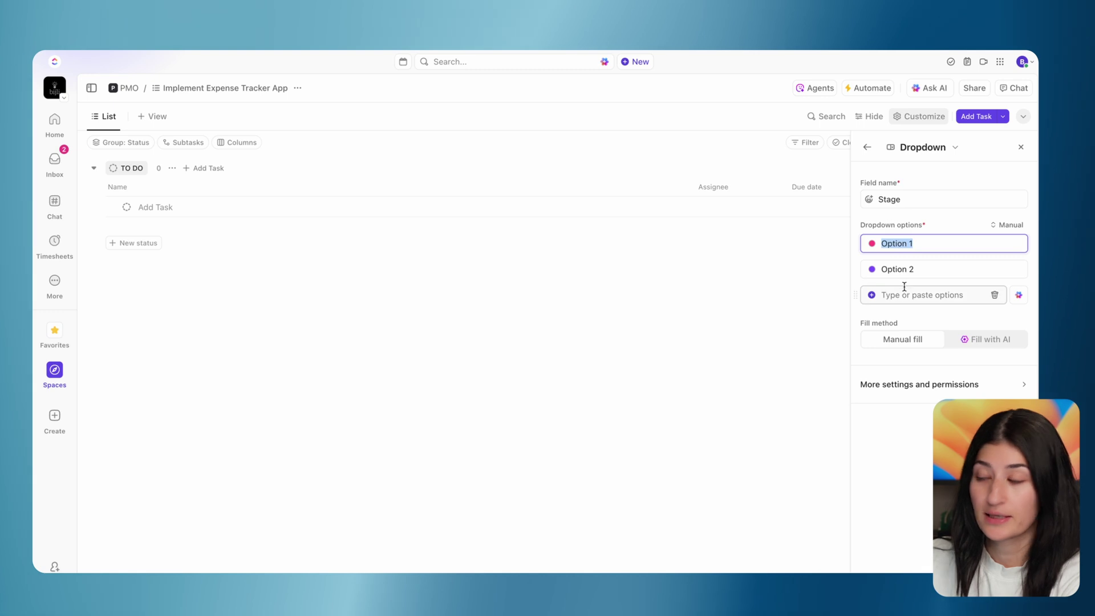
Step: Give the Stage field the options Initiation, Planning, Execution, Training & Communication, Implementation, Monitoring & Control and Closure & Optimization, and create it
text(Initia)
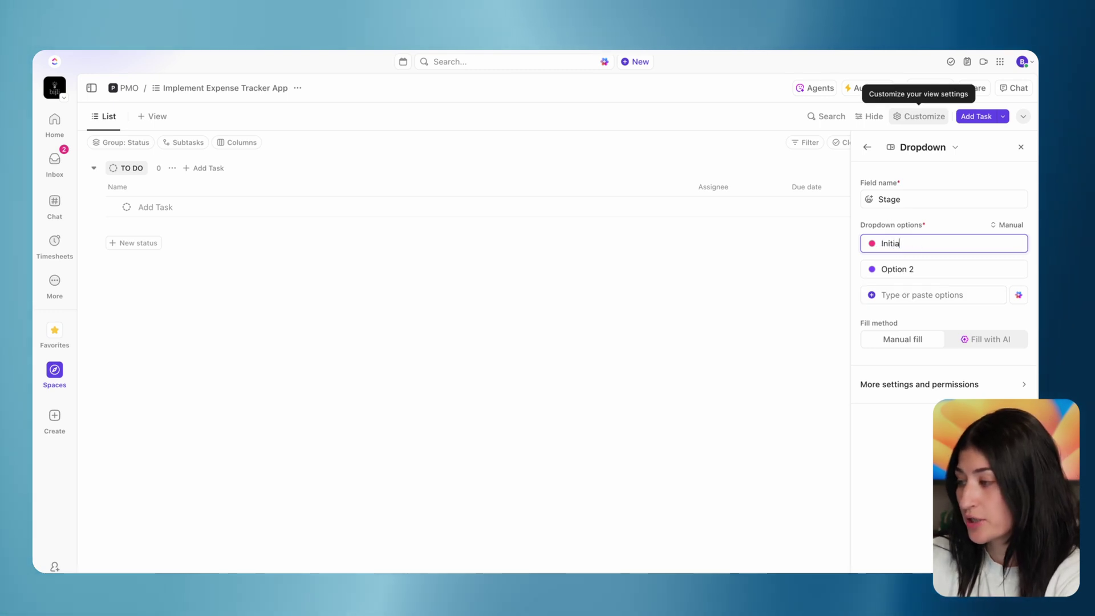
click(919, 269)
text(Pl)
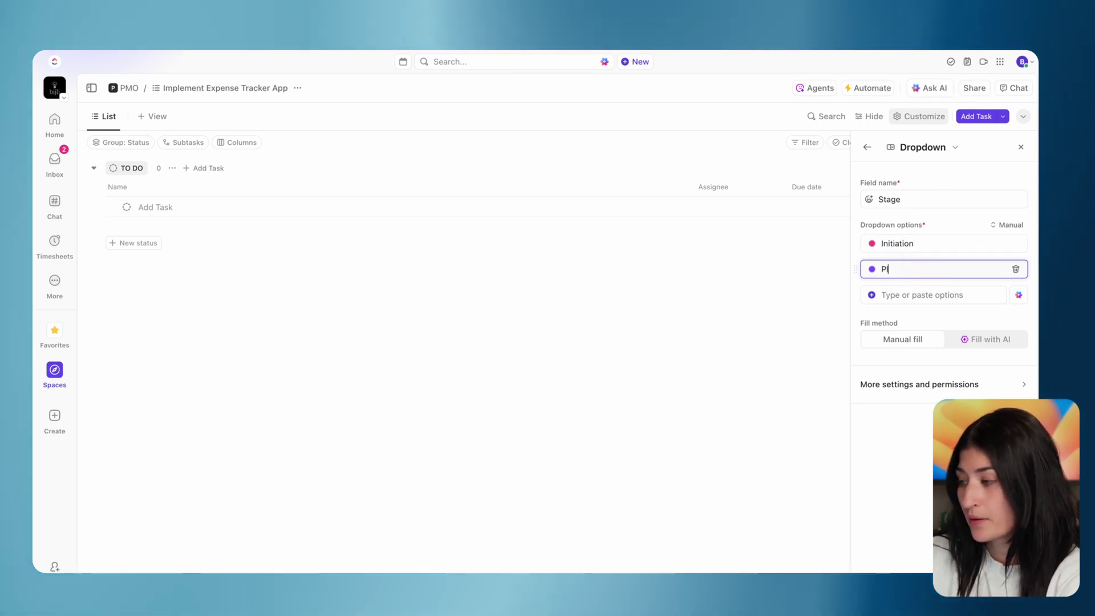
text(anning)
key(Return)
text(Exe)
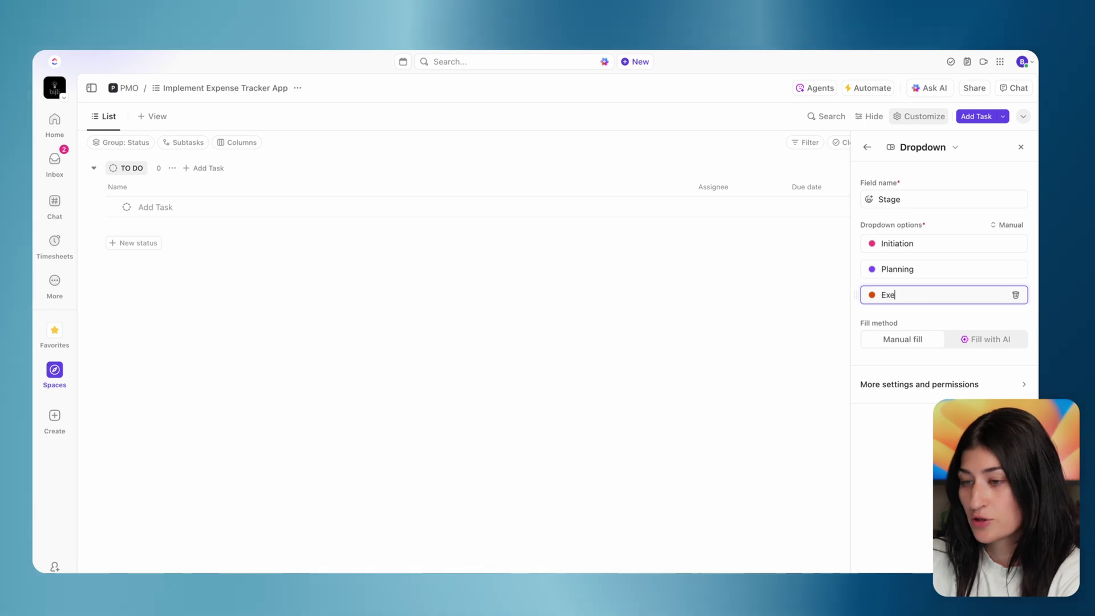
text(cution)
key(Return)
text(Training & Communication)
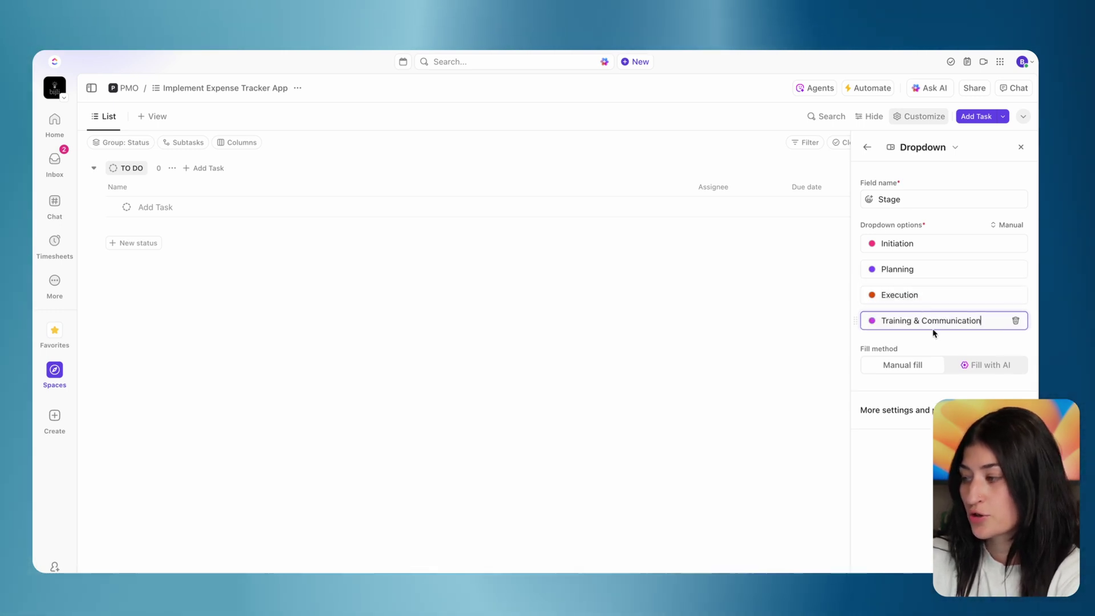
key(Return)
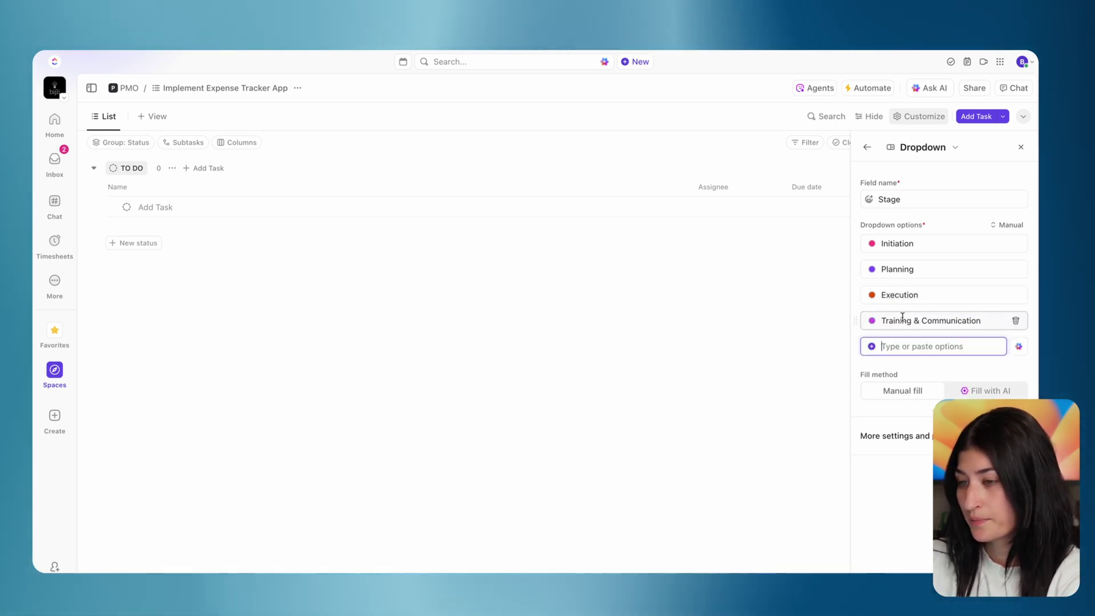
text(Implementation Monitoring & Control Closure & Optimization)
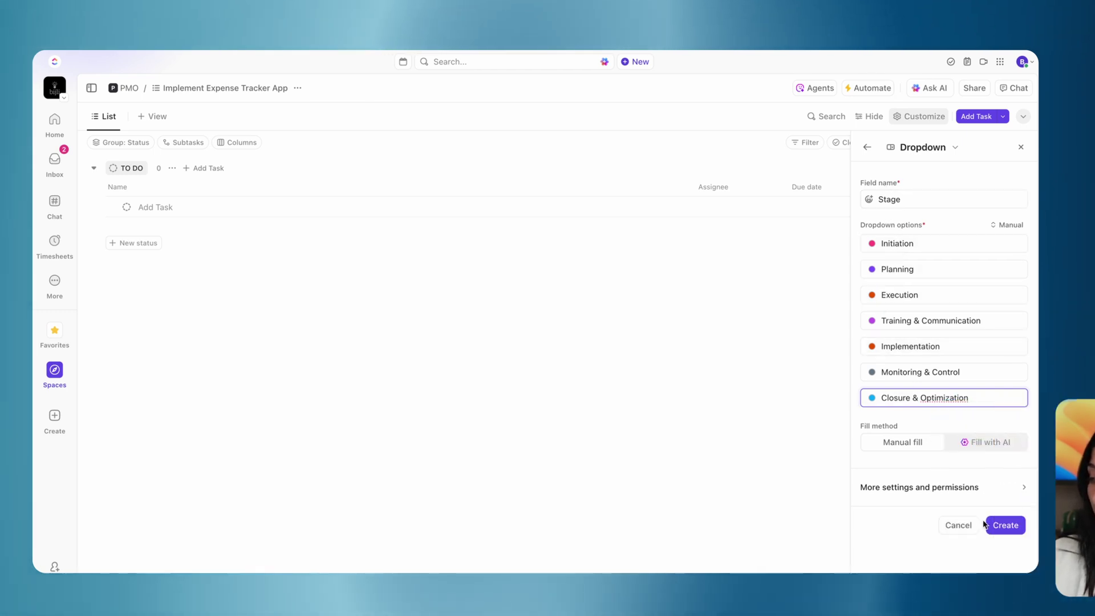
click(1003, 526)
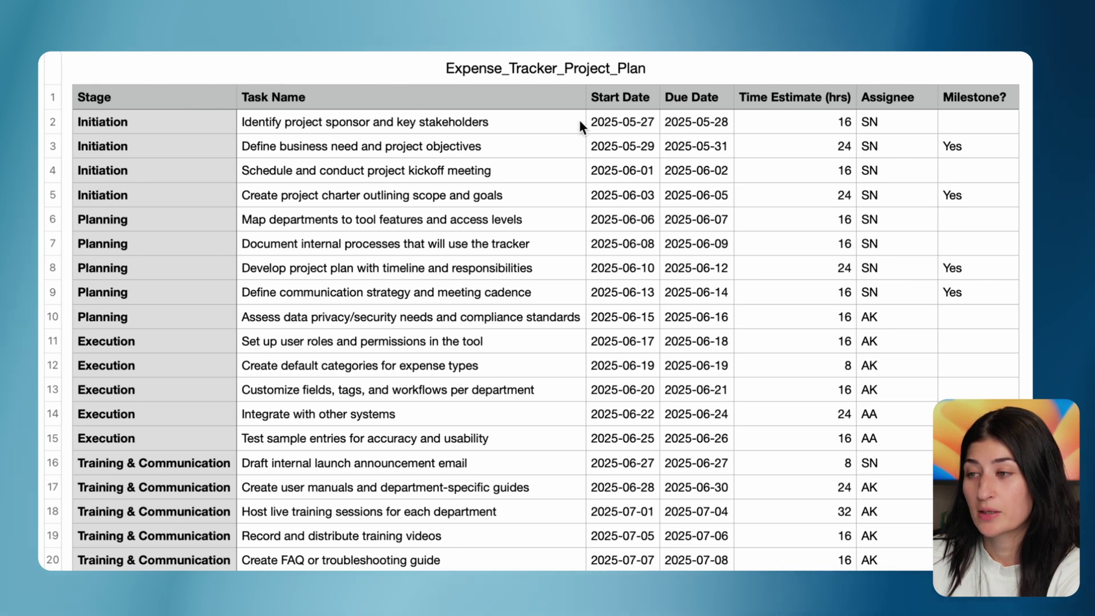
Step: Review the column headers of the Expense_Tracker_Project_Plan spreadsheet, including Stage, Task Name and Start Date
click(129, 95)
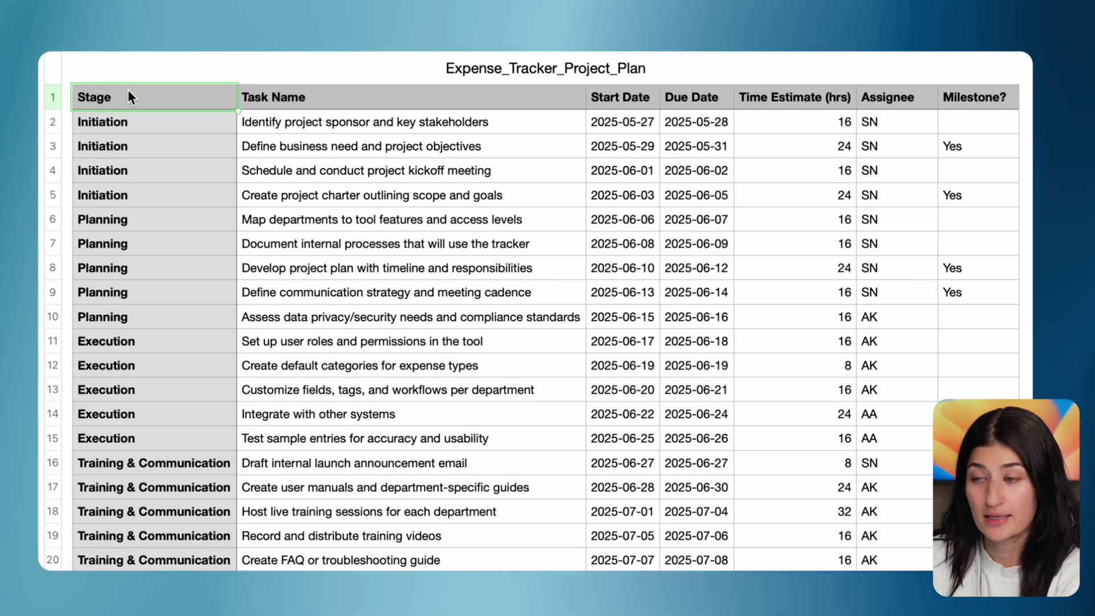
click(333, 105)
click(625, 97)
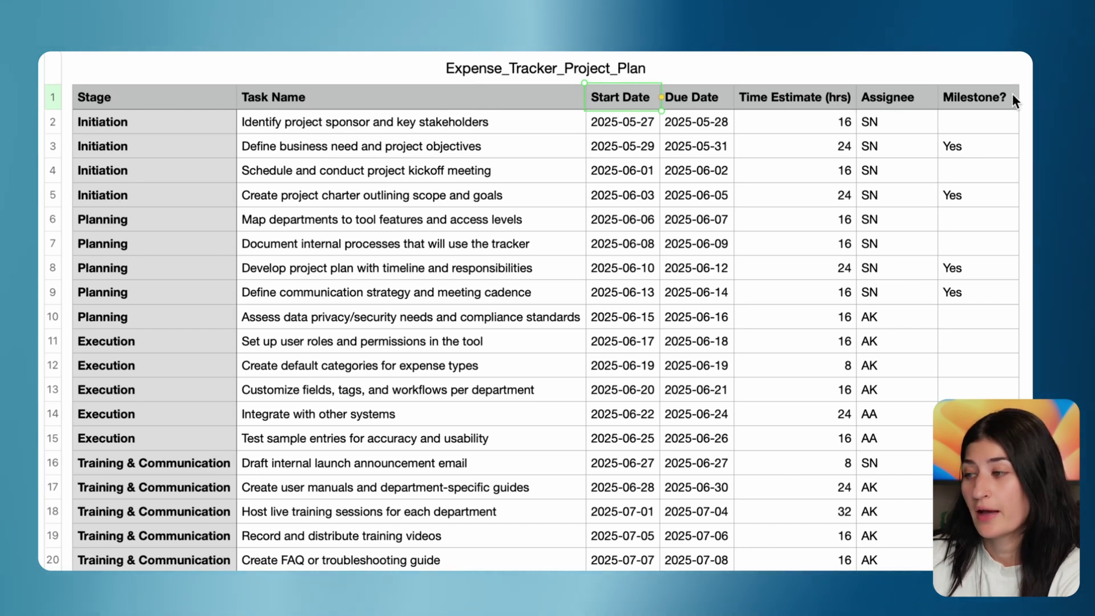
click(998, 74)
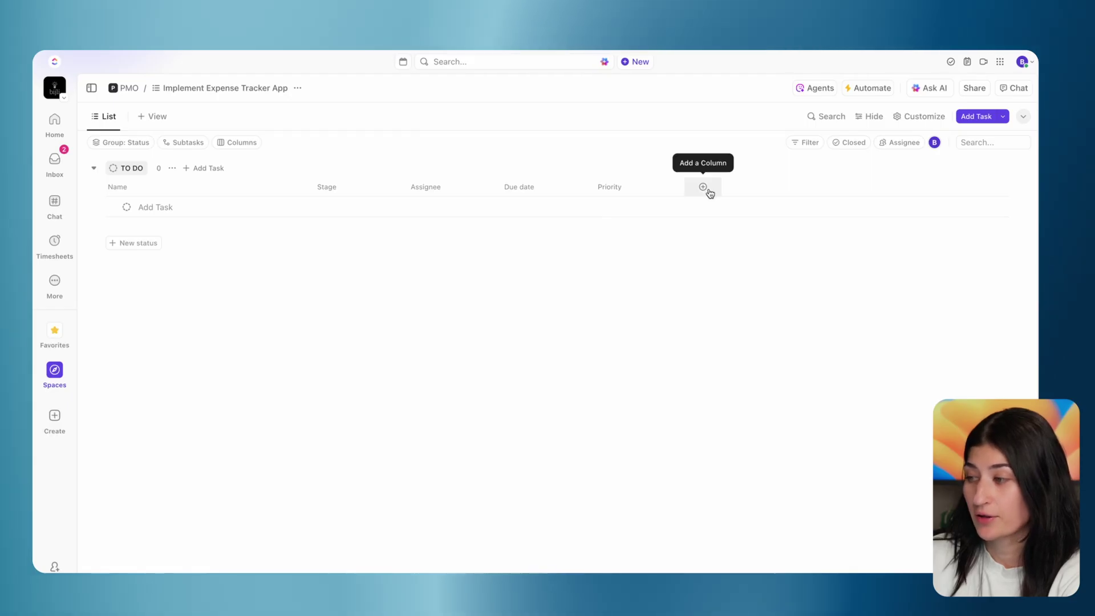
Step: Show the Time estimate and Time tracked fields as columns in the task list
click(705, 190)
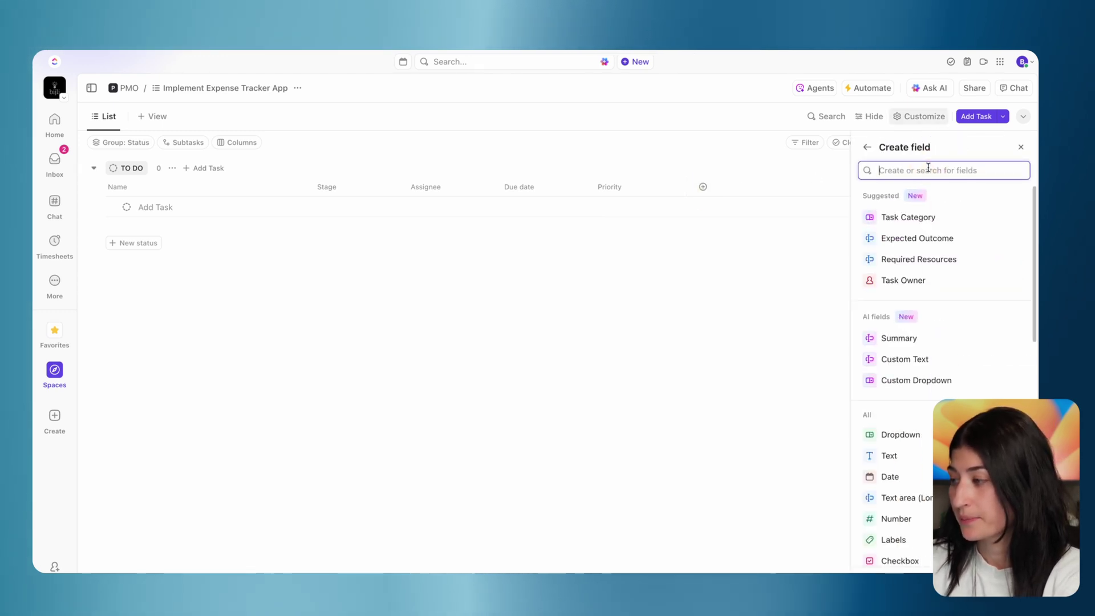
text(time)
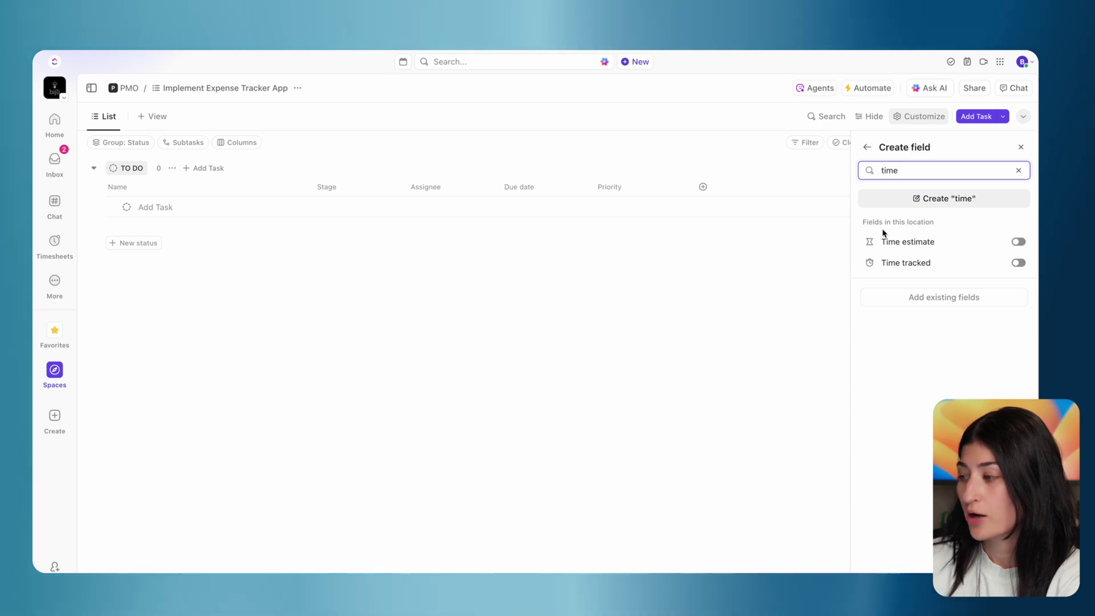
click(1020, 242)
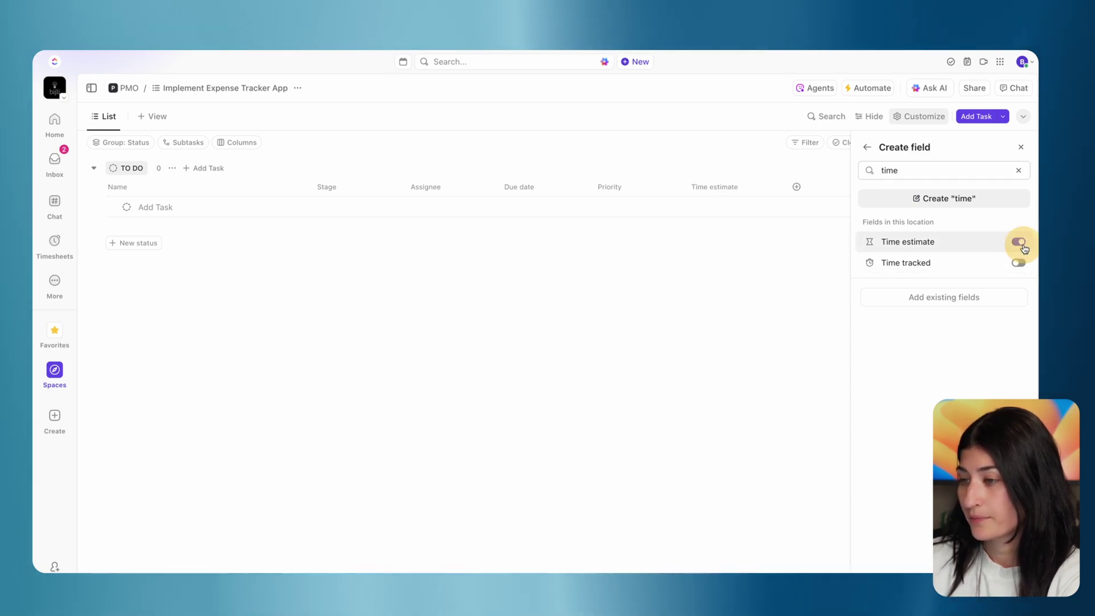
click(1020, 262)
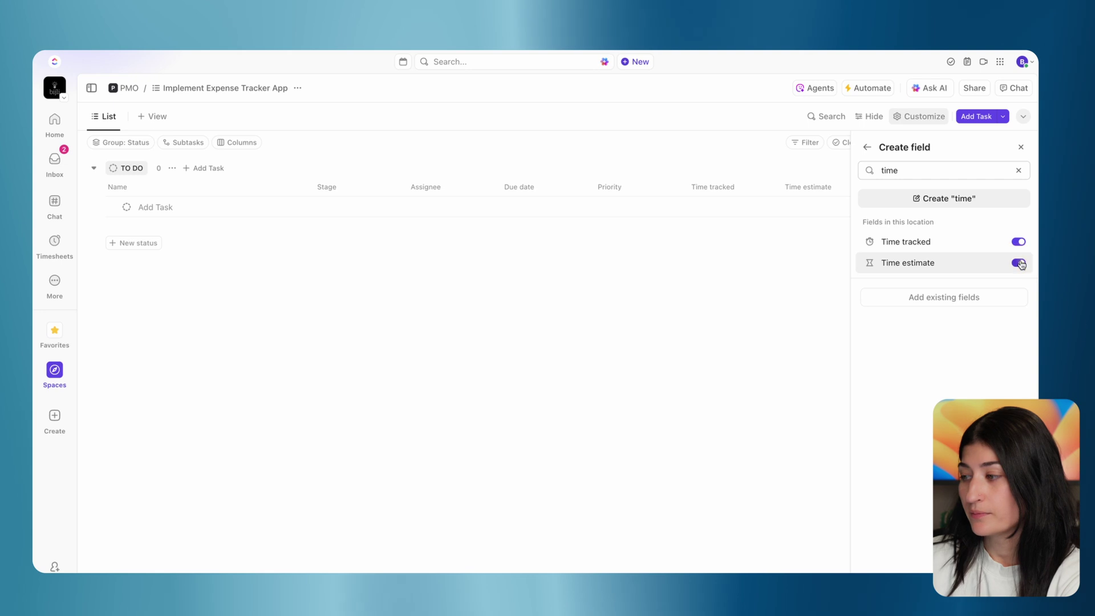
click(699, 319)
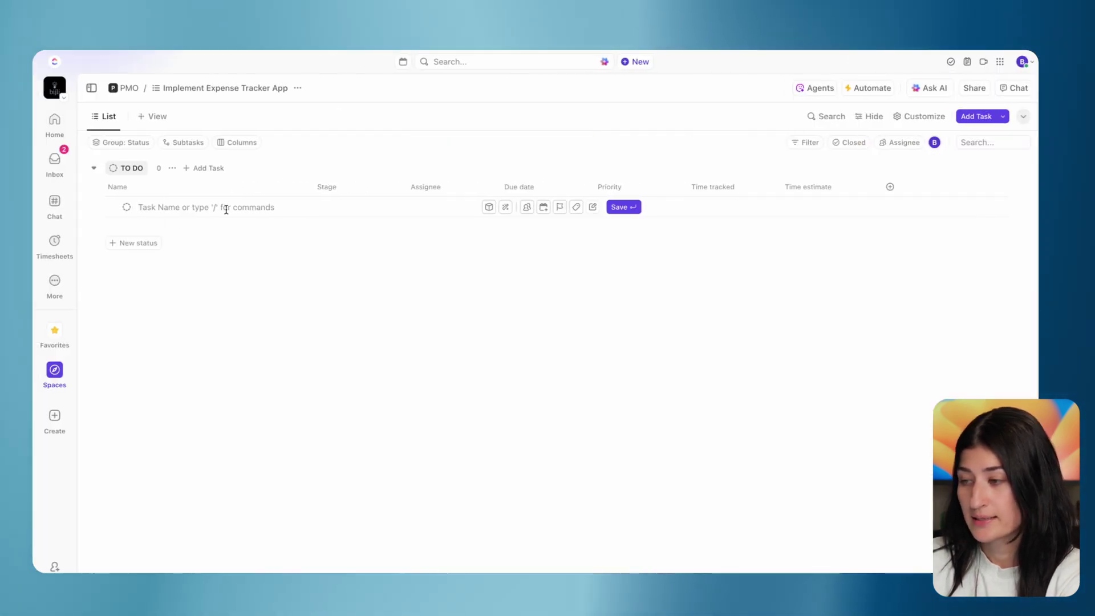
Step: Add a task named "Identify project sponsor and key stakeholders" to the TO DO group
text(Identify project sponsor and key stakeholders)
key(Return)
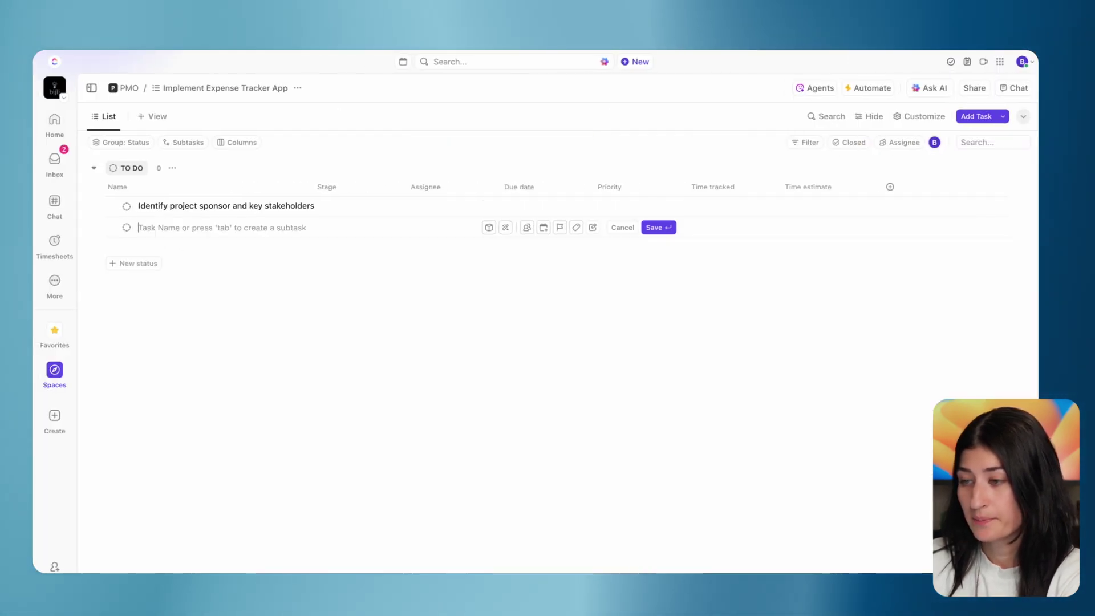
Step: Set the stage of "Identify project sponsor and key stakeholders" to Initiation and assign it to the member with initials SN
click(350, 207)
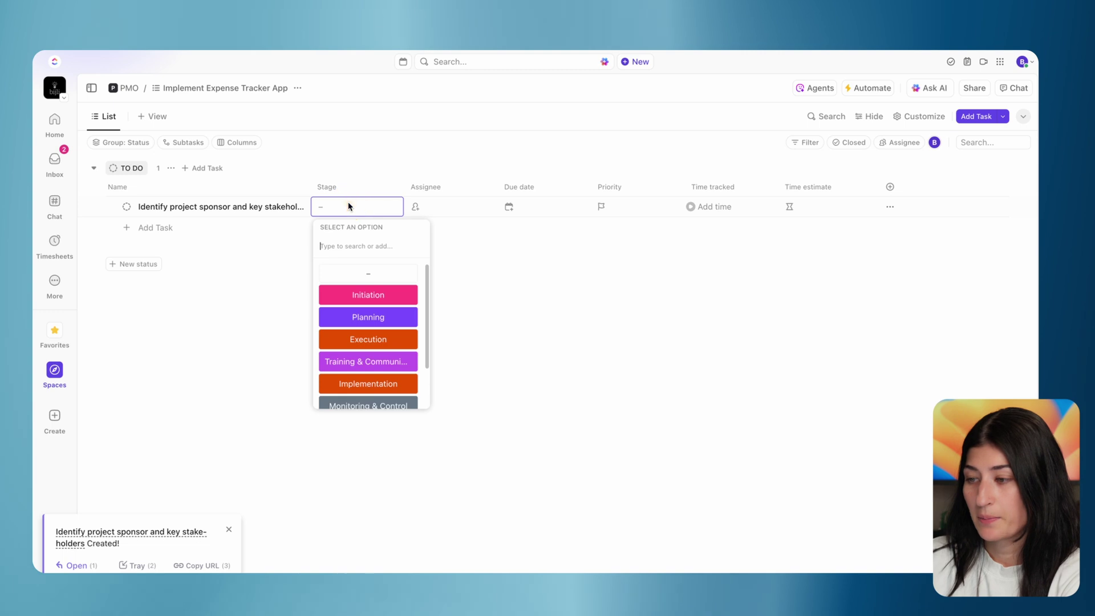
click(381, 295)
click(422, 208)
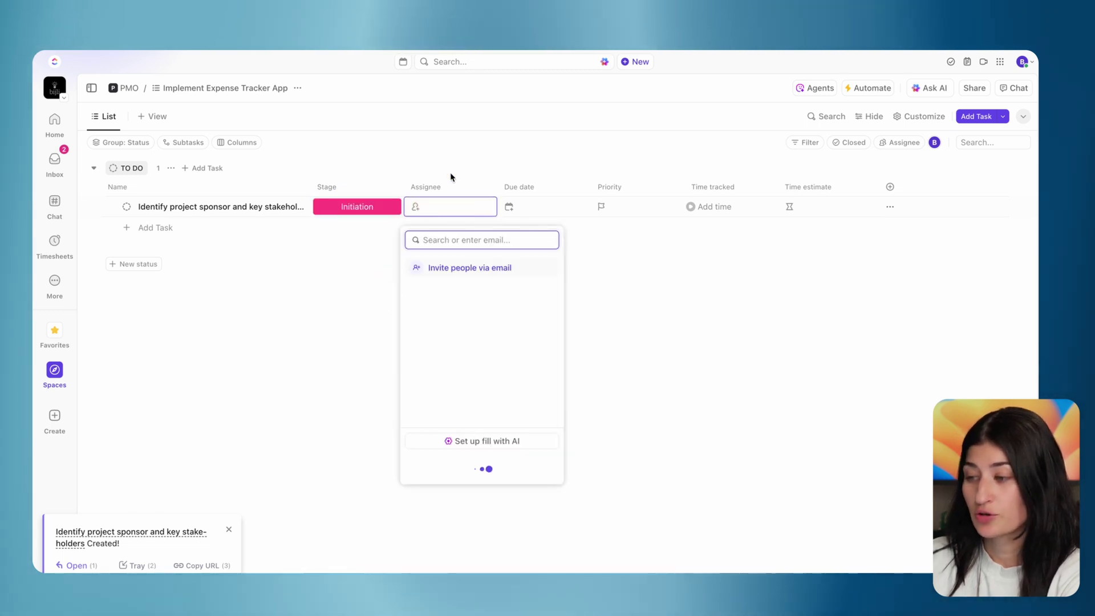
click(454, 303)
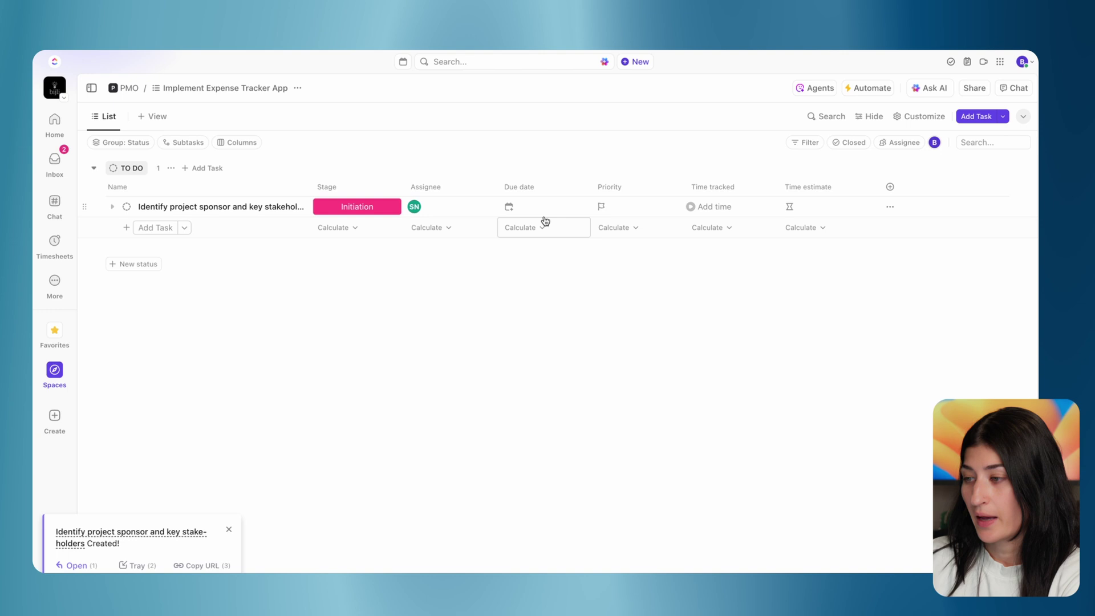
Step: Give "Identify project sponsor and key stakeholders" a start date of May 27 and a due date of May 28, 2025
click(508, 206)
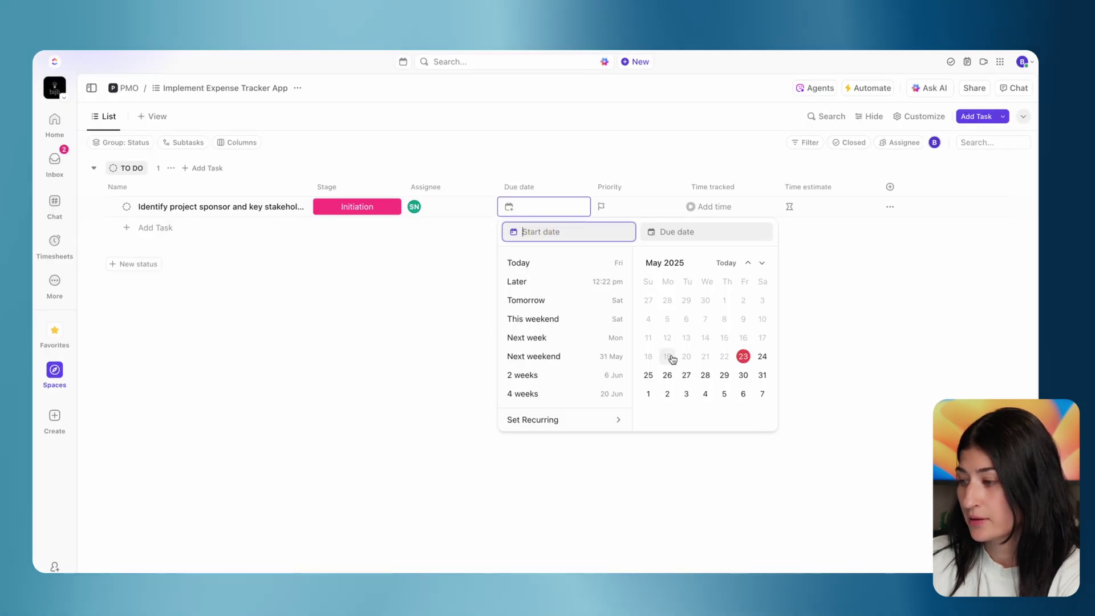
click(686, 376)
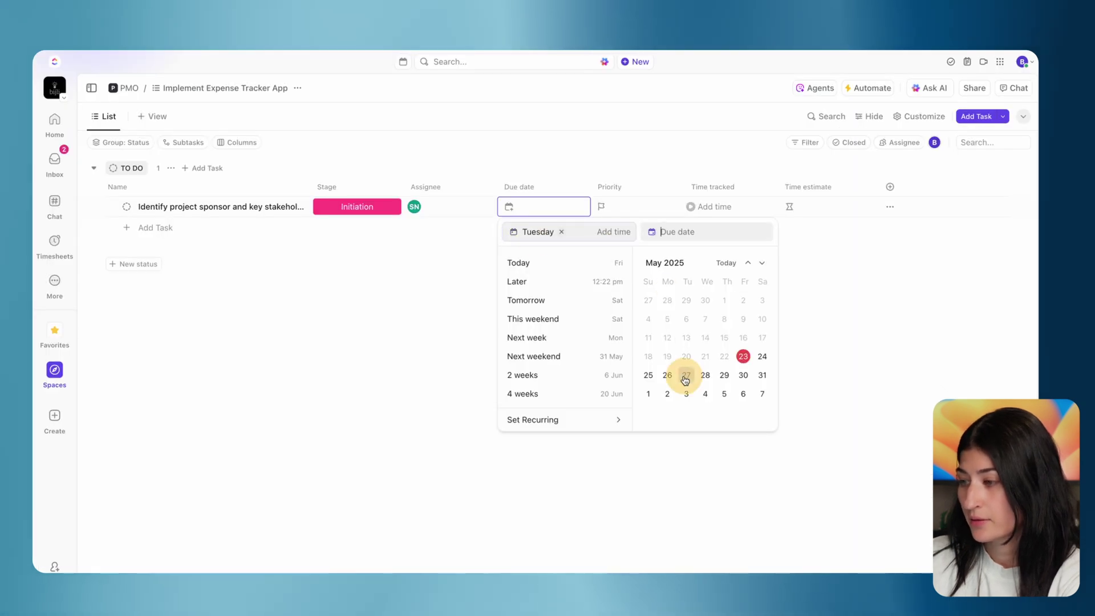
click(706, 377)
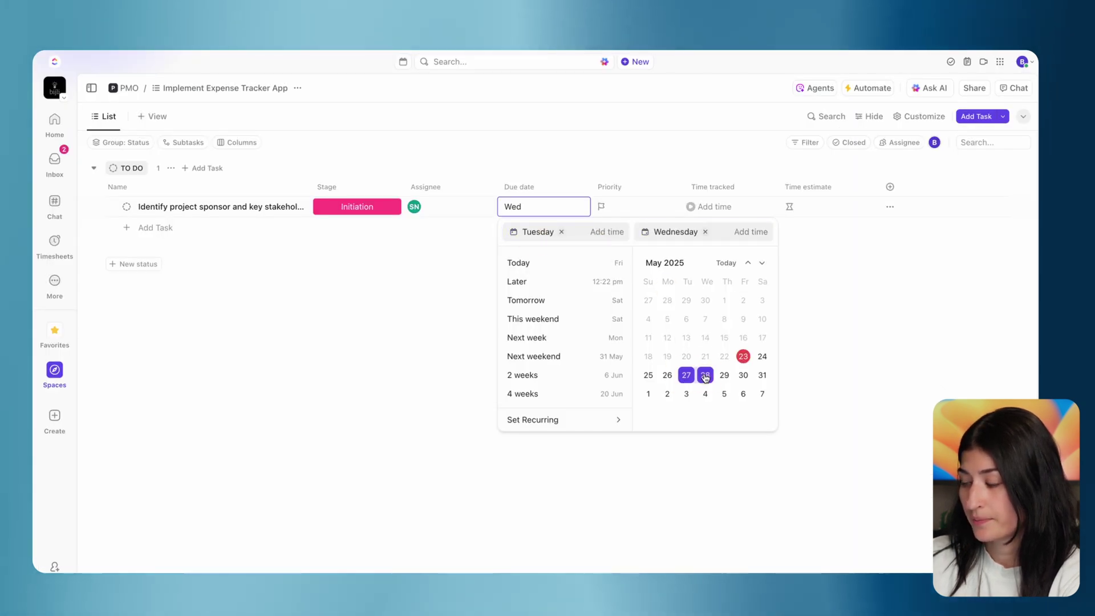
click(421, 288)
Step: Set the time estimate of "Identify project sponsor and key stakeholders" to 10 hours
click(816, 206)
click(790, 207)
text(10)
key(BackSpace)
key(BackSpace)
text(10)
click(756, 234)
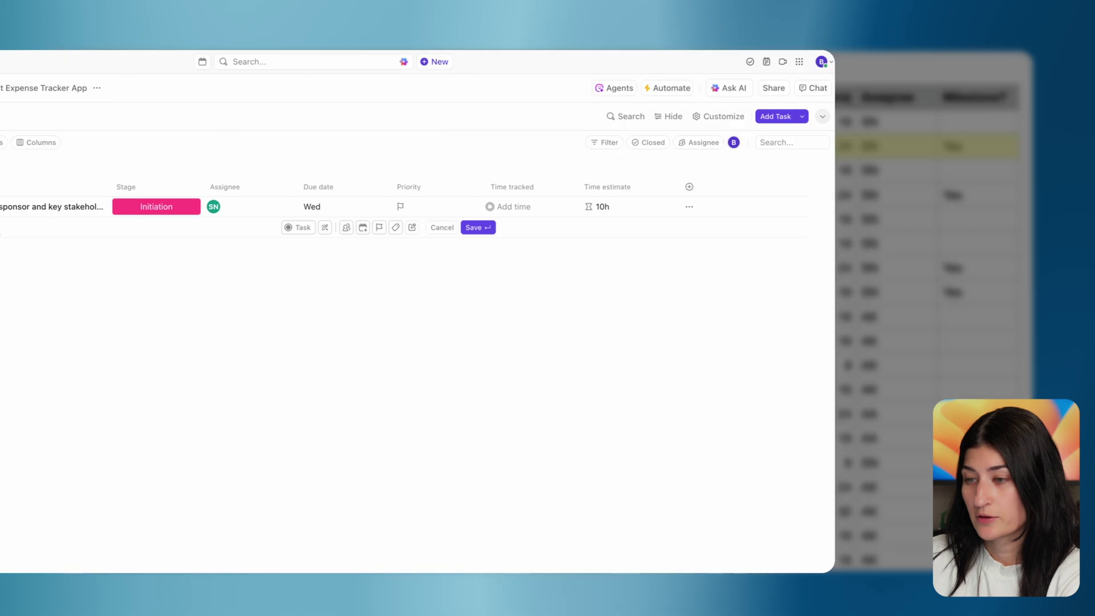
Step: Add a second task named "Define business need and project objectives" to the TO DO group
click(171, 220)
text(Define business need and project objectives)
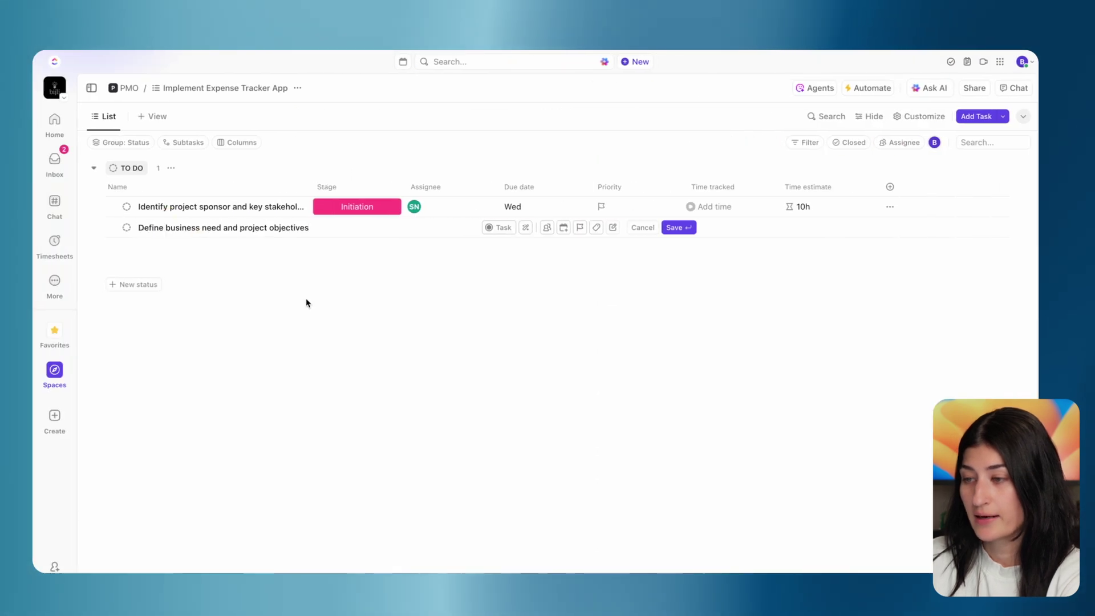
key(Return)
Step: Set the stage of "Define business need and project objectives" to Initiation and assign it to the member with initials SN
click(345, 228)
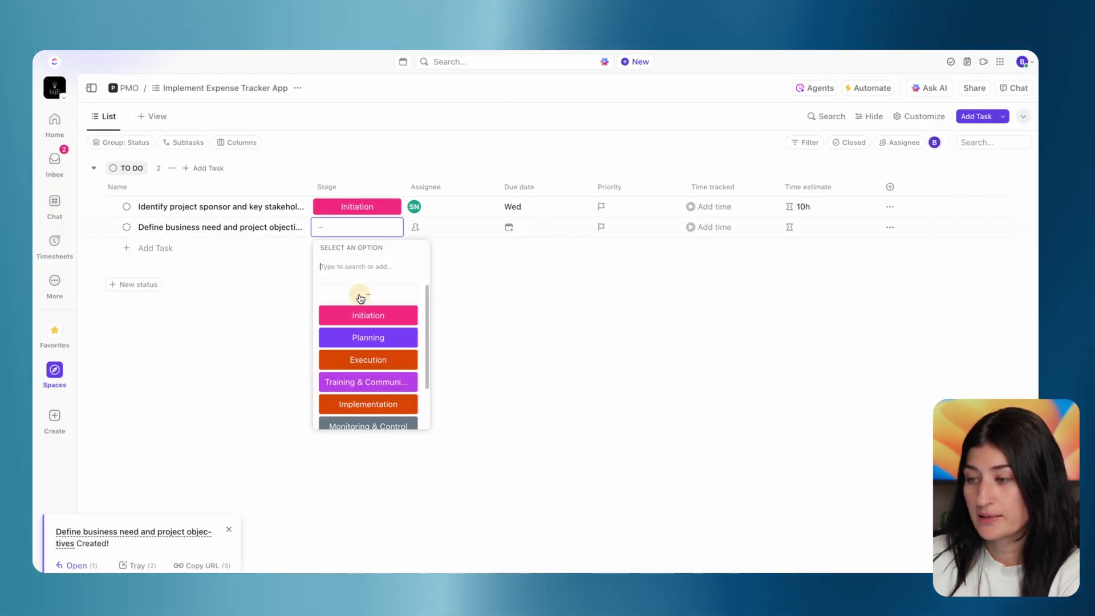
click(374, 324)
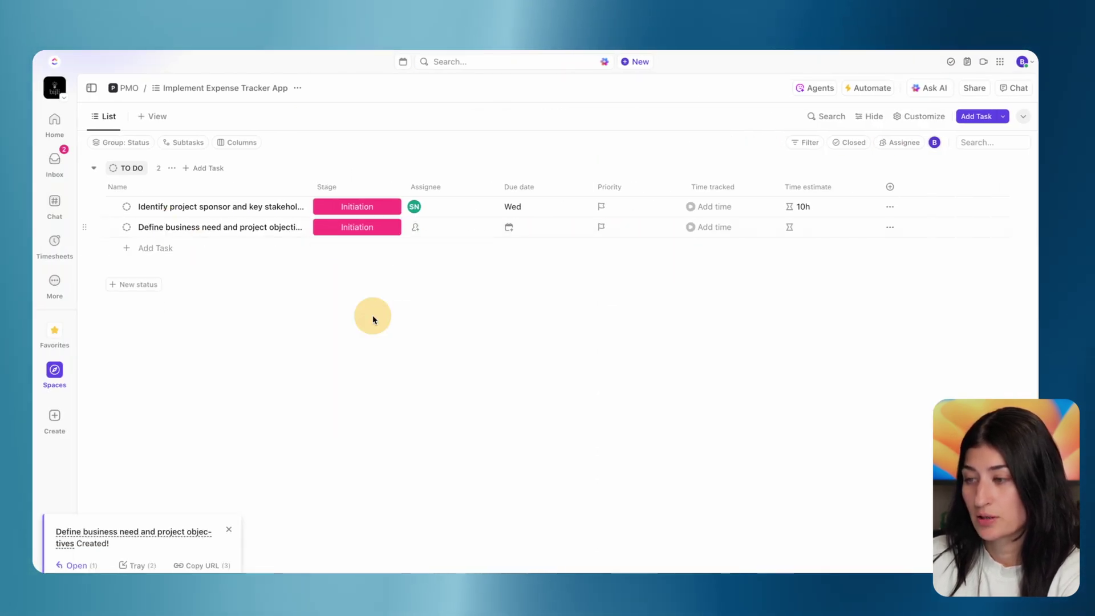
click(433, 227)
click(433, 324)
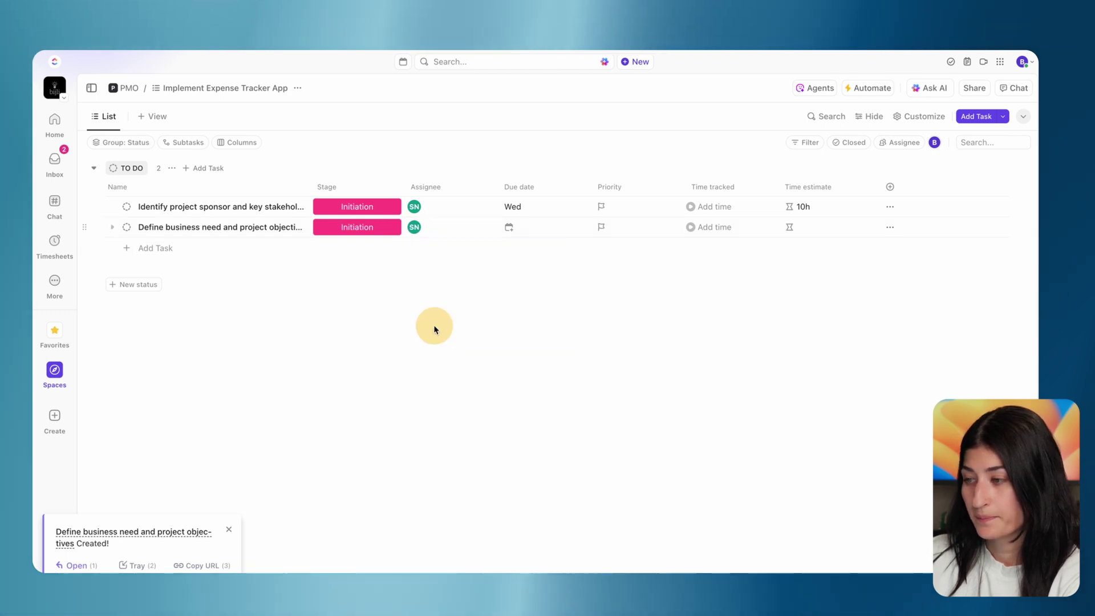
Step: Give "Define business need and project objectives" a start date of May 29 and a due date of May 31, 2025
click(529, 228)
click(528, 250)
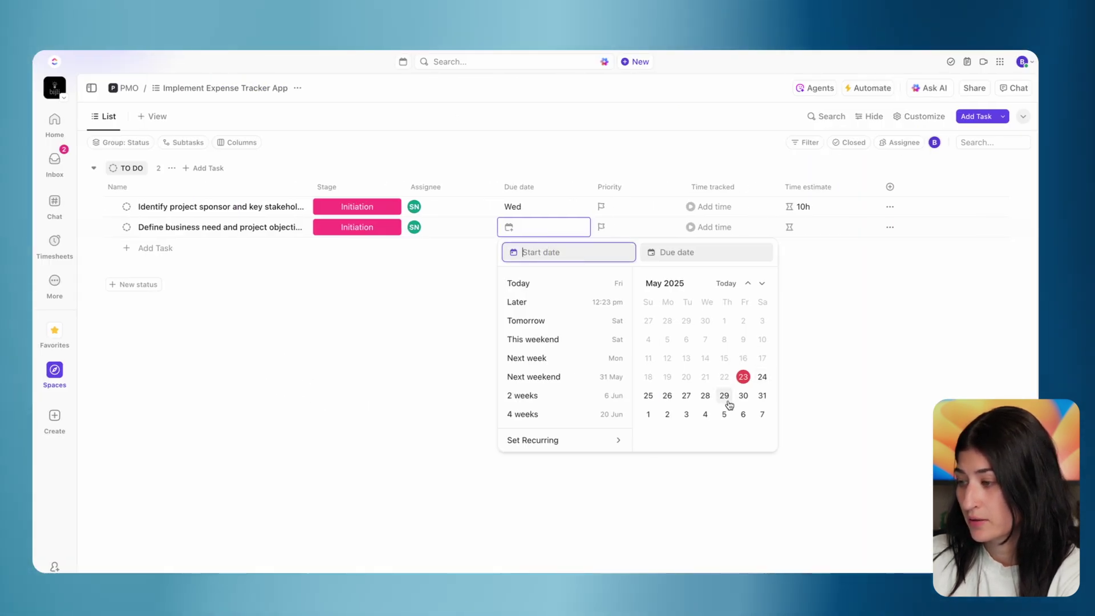
click(725, 397)
click(762, 398)
click(832, 257)
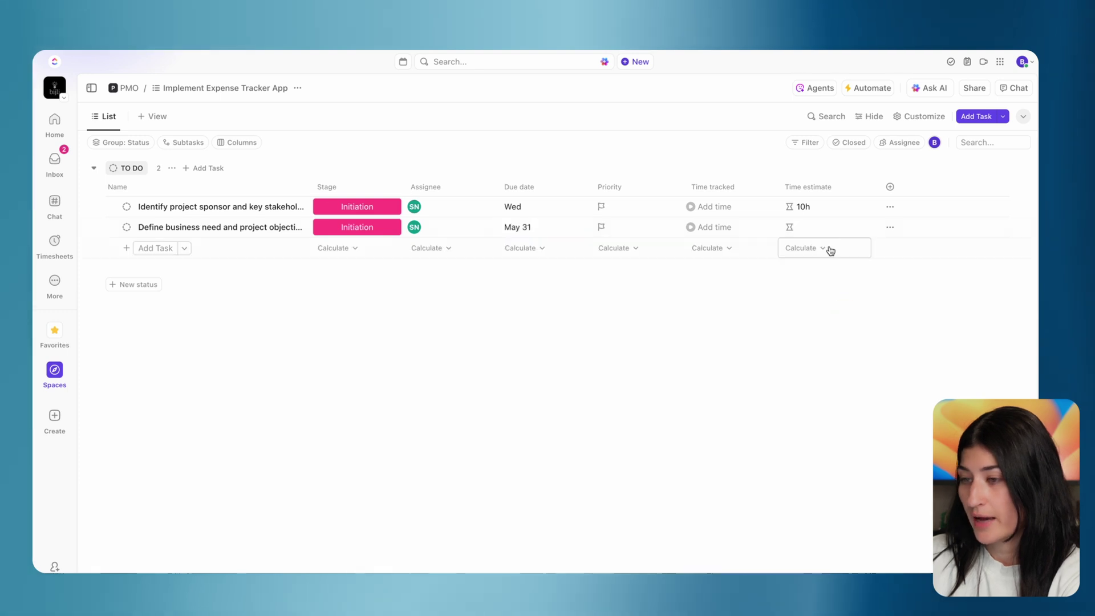
Step: Set the time estimate of "Define business need and project objectives" to 5 hours
click(814, 231)
text(4)
key(Return)
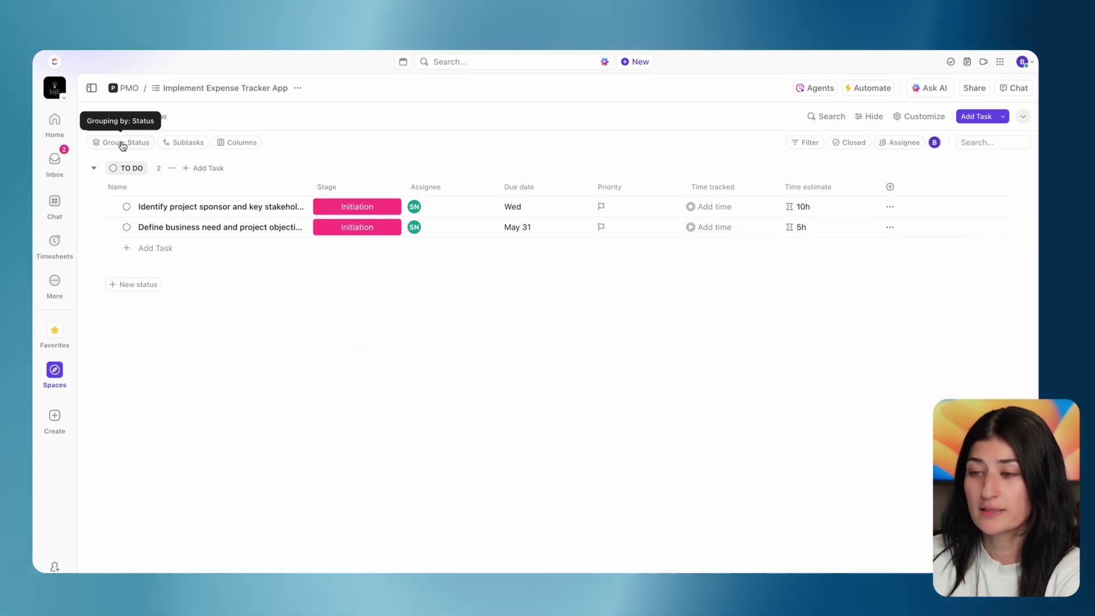
Step: Group the task list by Stage instead of Status
click(121, 144)
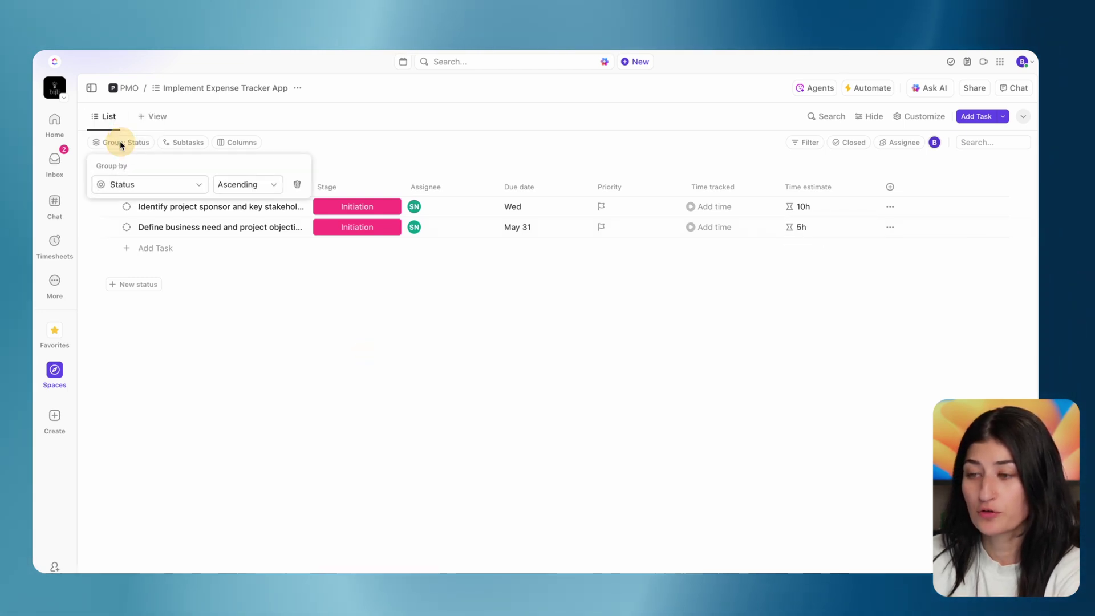
click(161, 188)
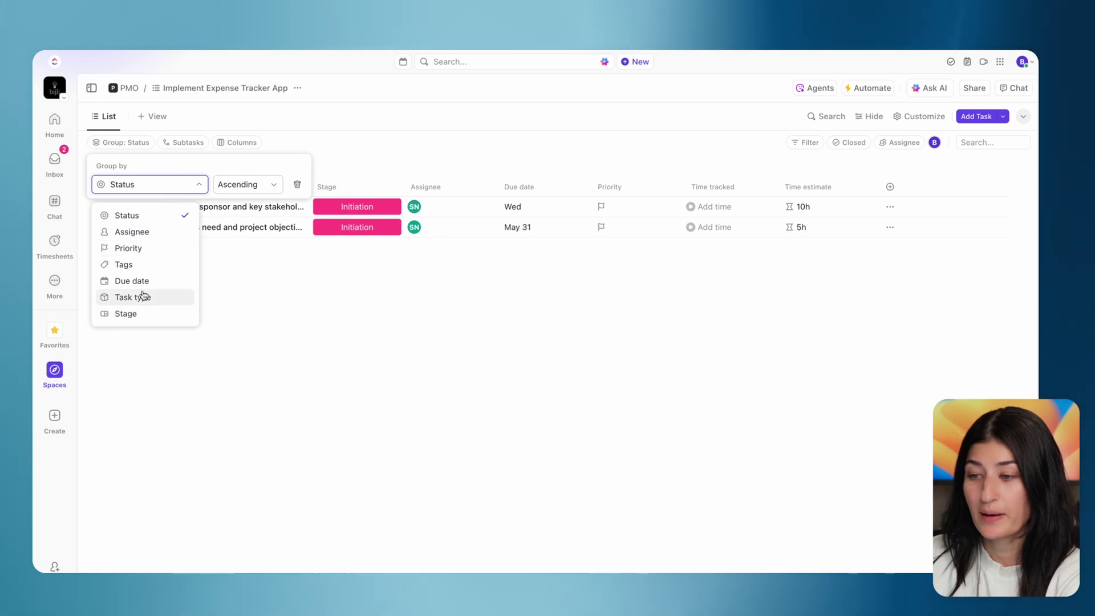
click(138, 318)
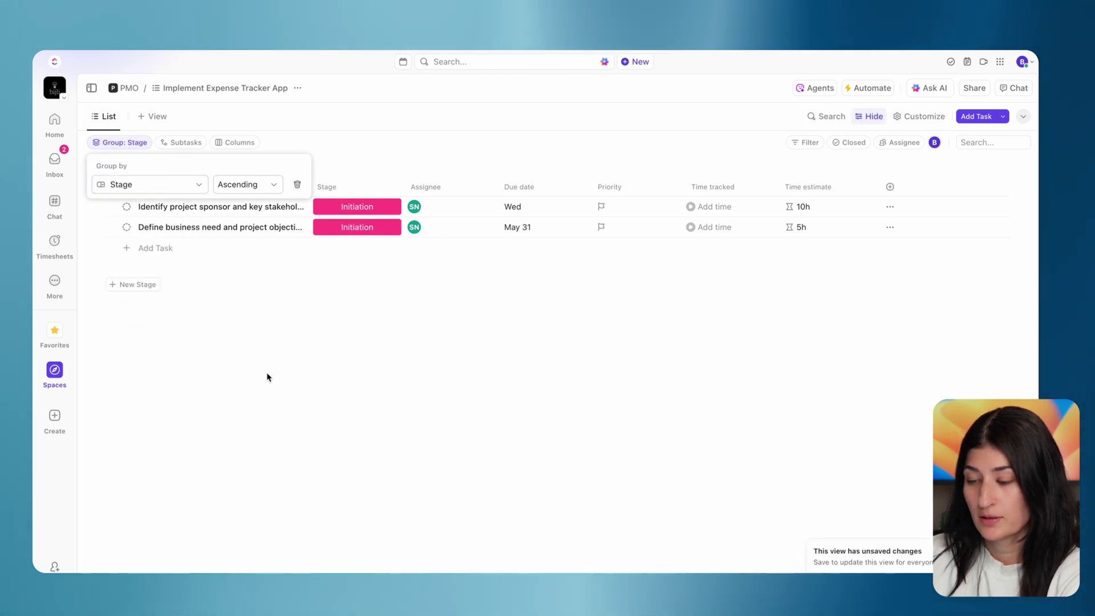
click(226, 326)
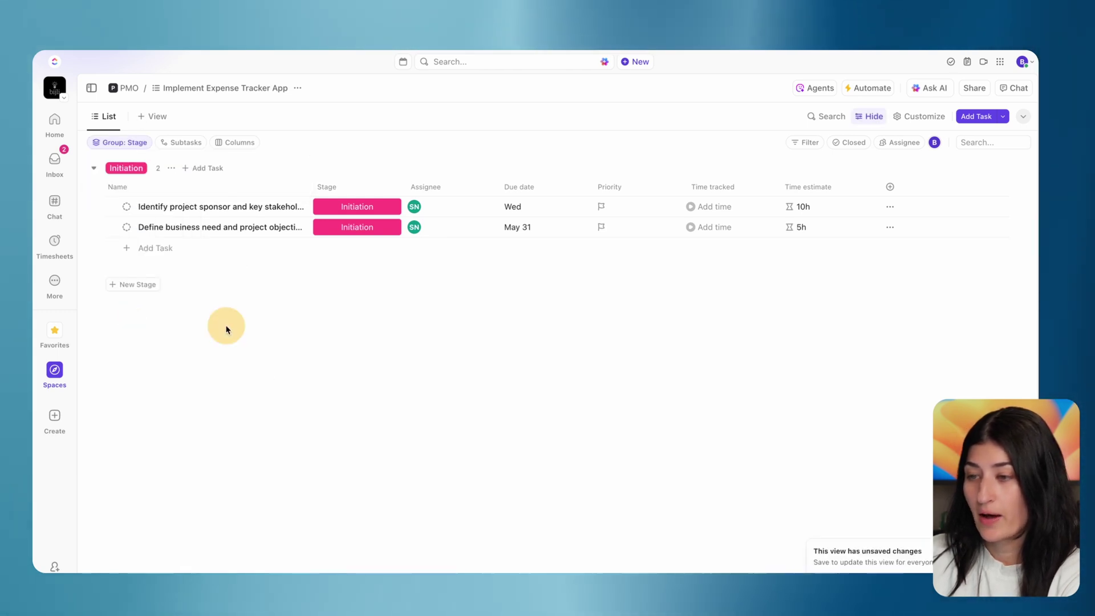
click(371, 228)
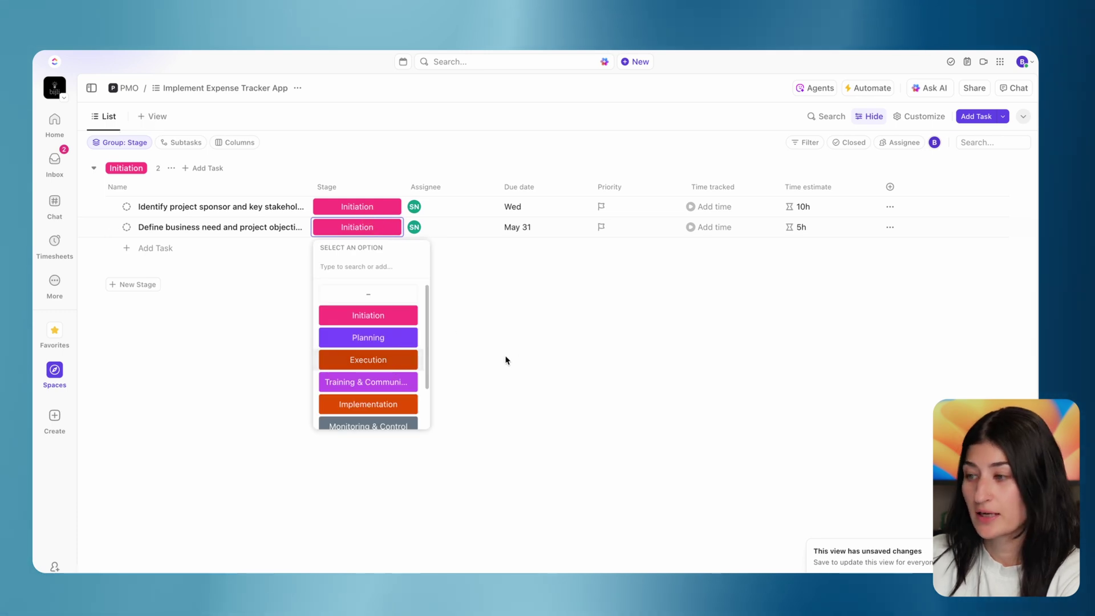
click(519, 342)
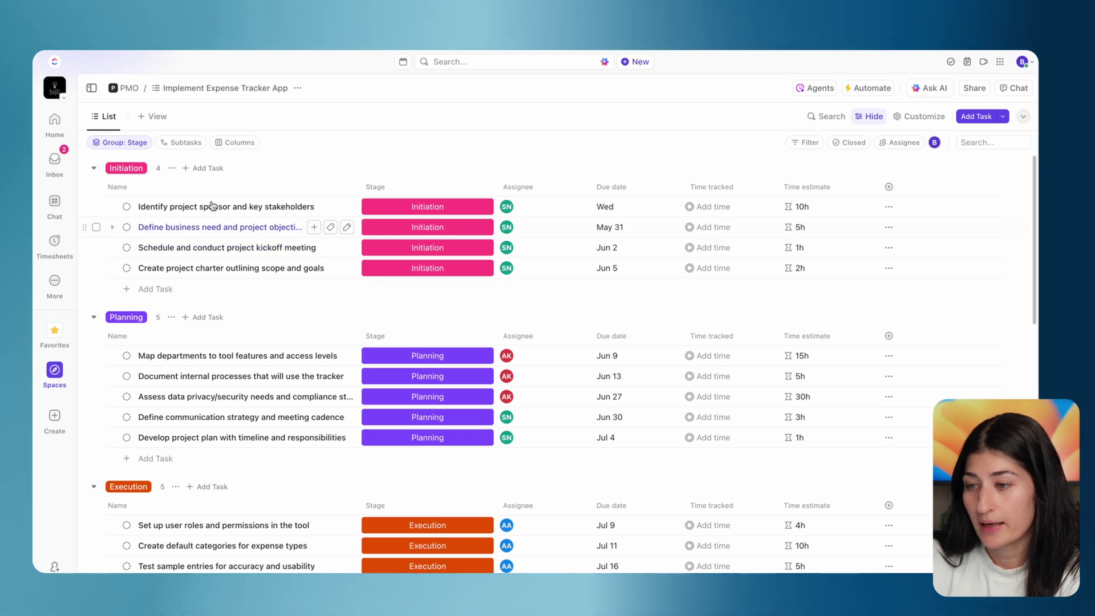
Step: Change the task type of "Schedule and conduct project kickoff meeting" to Milestone and return to the list
click(276, 249)
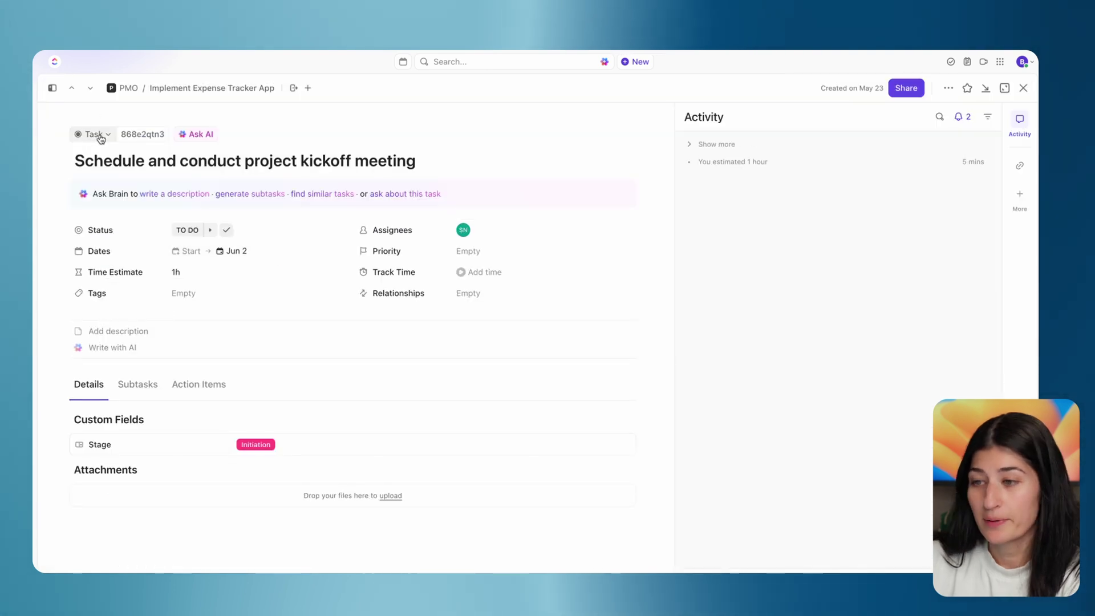
click(105, 137)
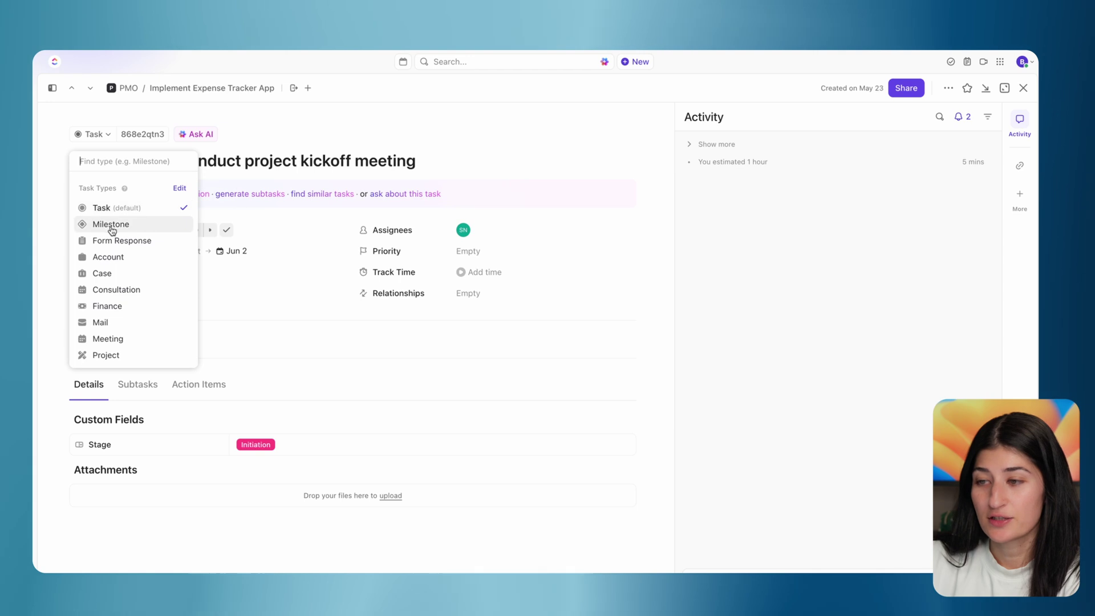
click(110, 225)
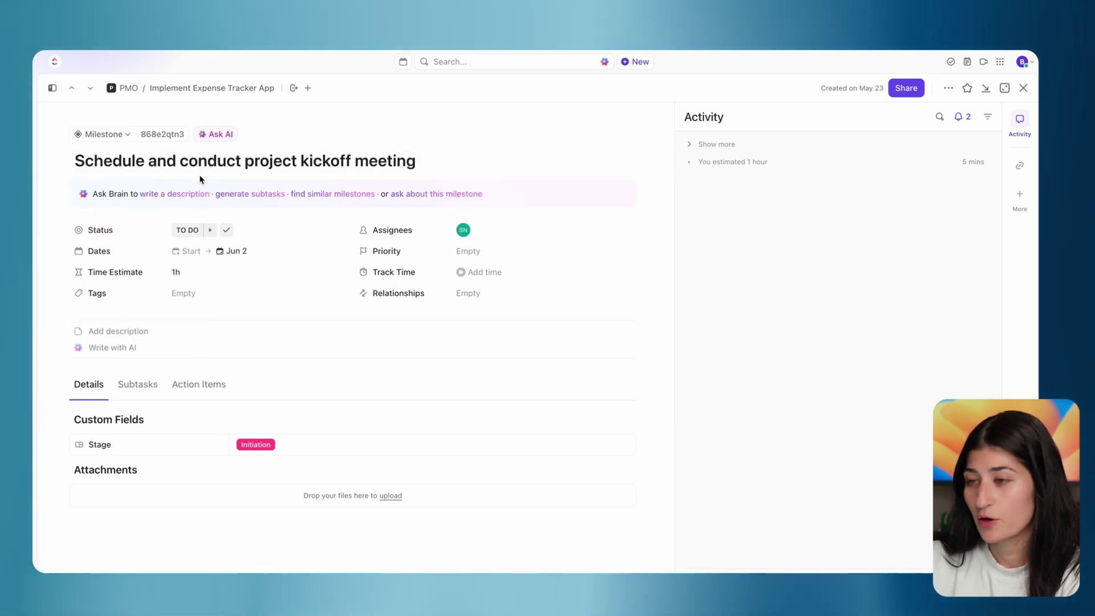
click(1024, 89)
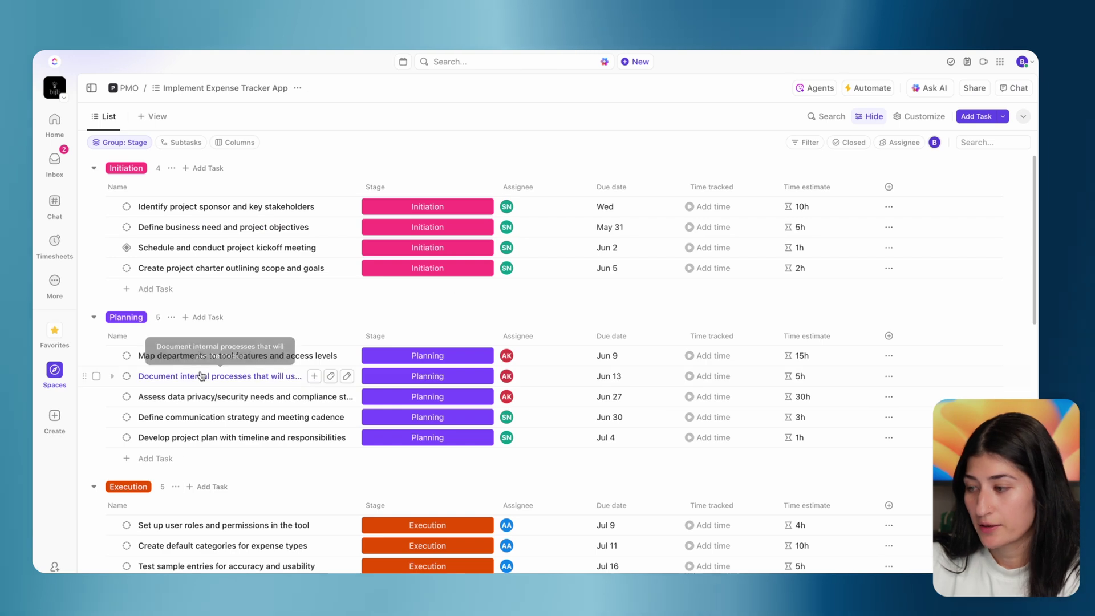
Step: Change the task type of "Develop project plan with timeline and responsibilities" in the Planning stage to Milestone
scroll(201, 371, down, 2)
scroll(202, 375, down, 1)
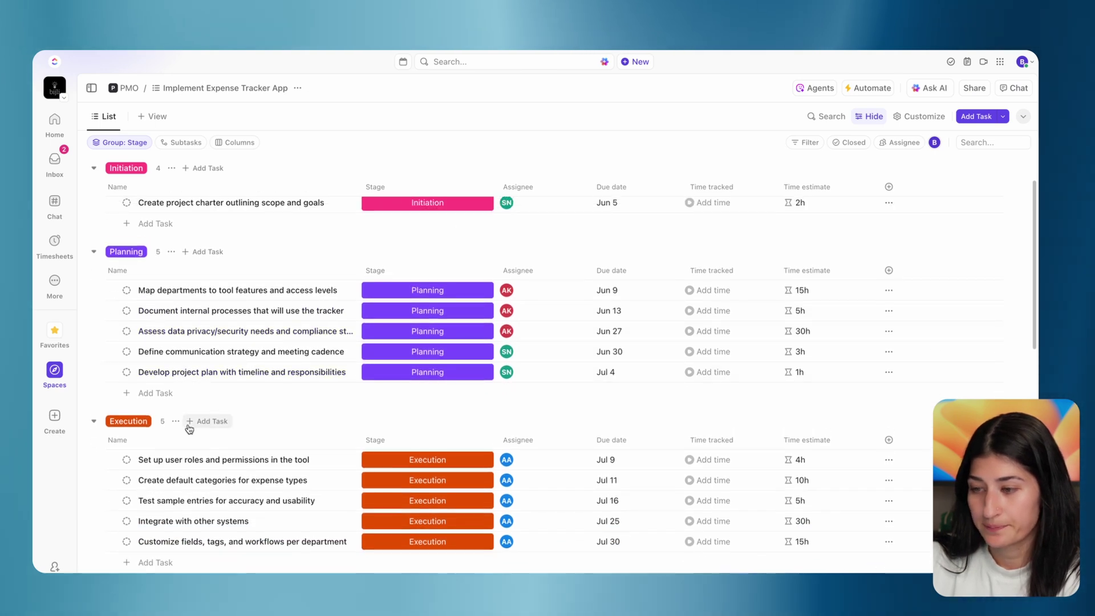
scroll(189, 429, down, 1)
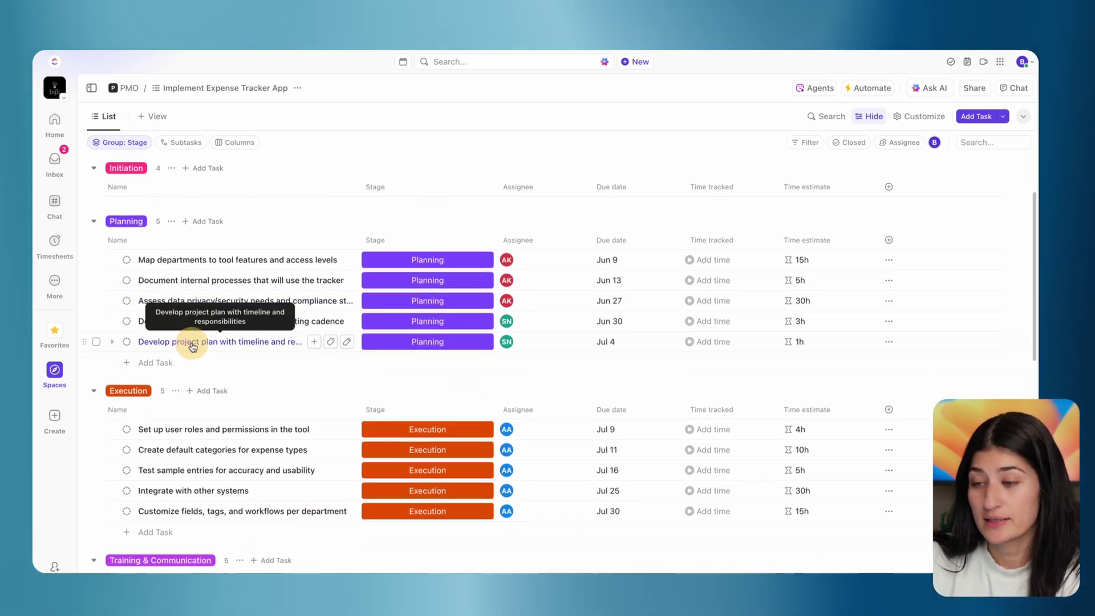
click(193, 347)
click(97, 135)
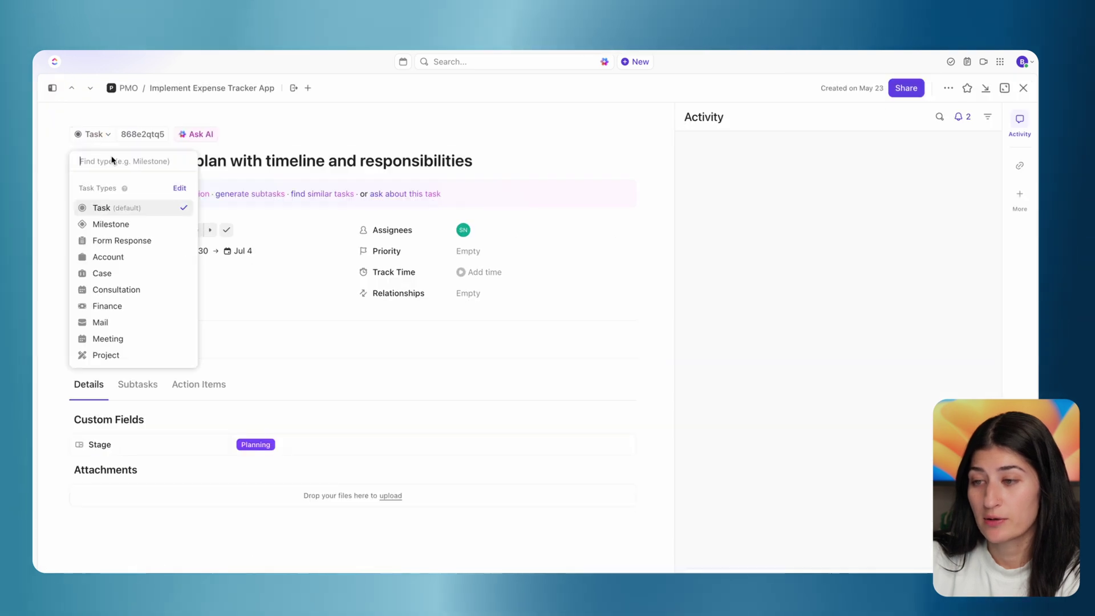
click(135, 225)
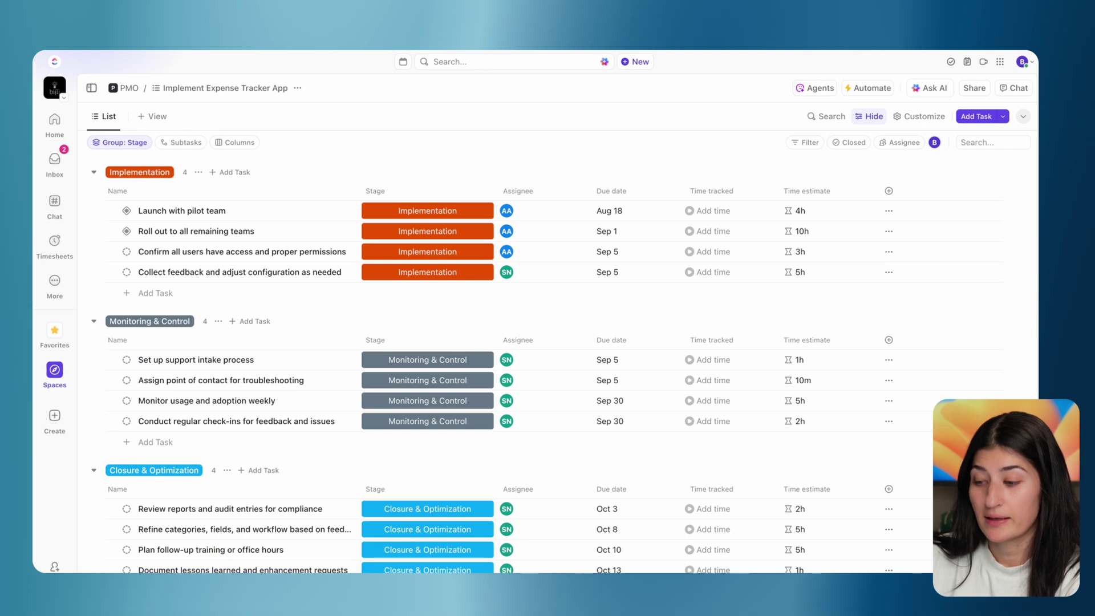
Step: Change the task type of "Document lessons learned and enhancement requests" in Closure & Optimization to Milestone and return to the list
click(240, 562)
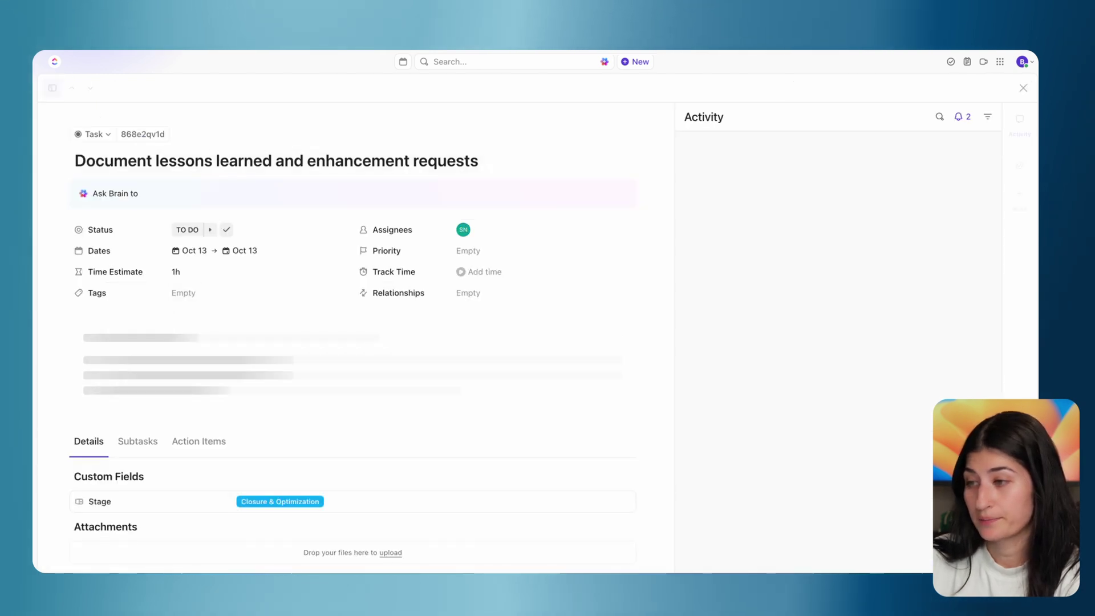
click(99, 134)
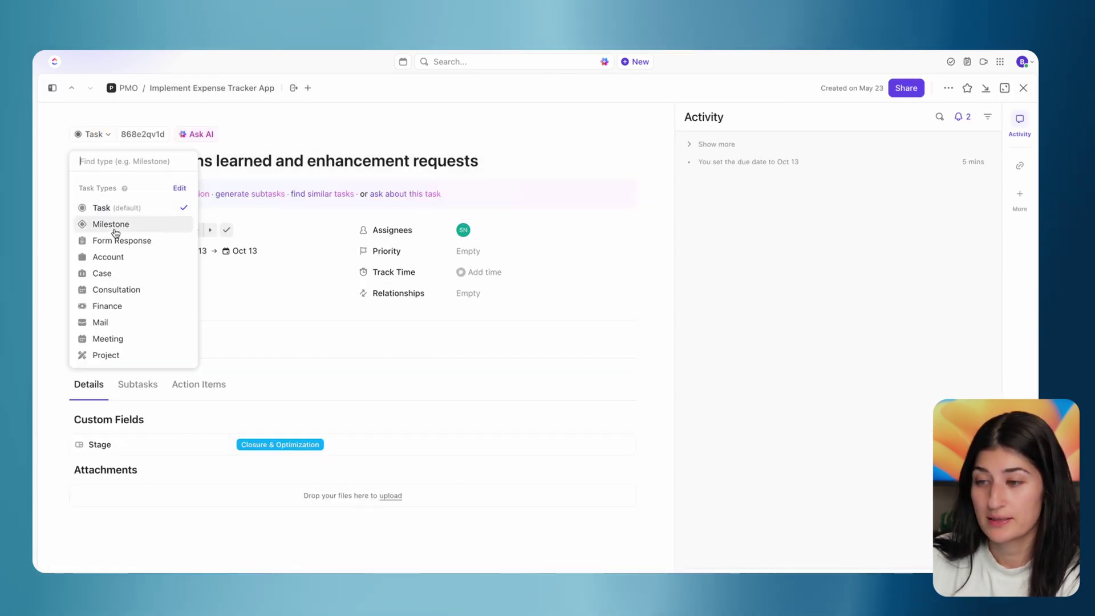
click(113, 225)
click(1024, 88)
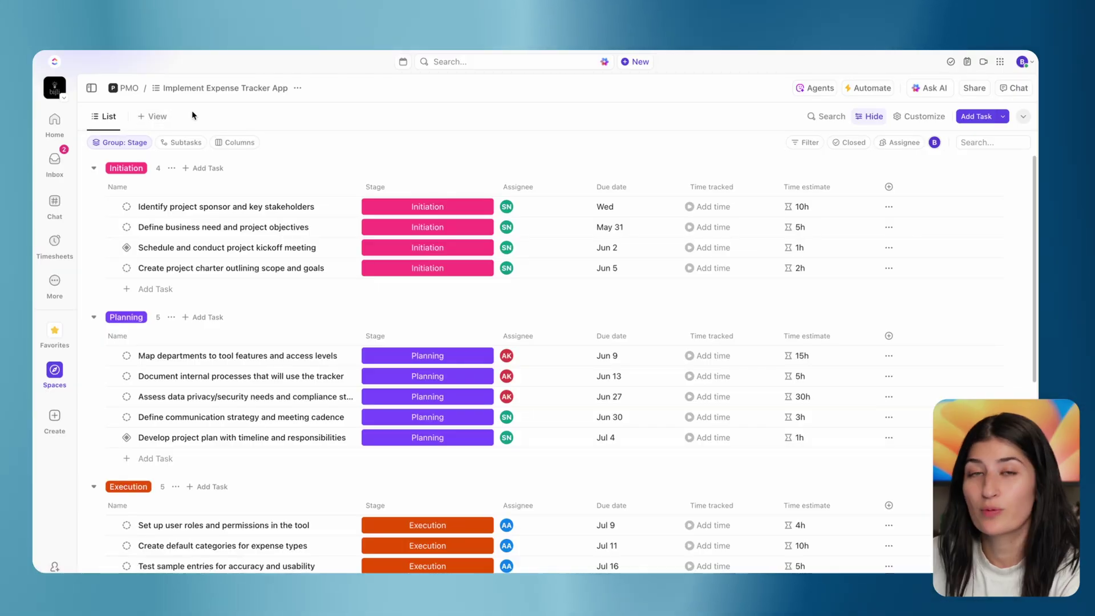
Step: Add a Gantt view to the project list and expand Implement Expense Tracker App to show its tasks on the timeline
click(151, 117)
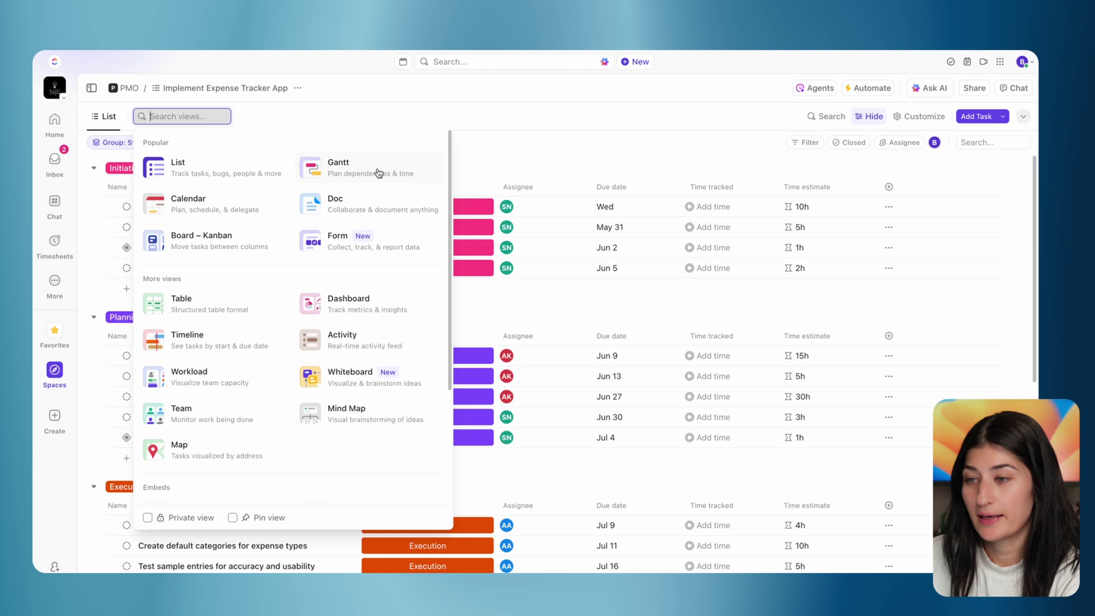
click(378, 171)
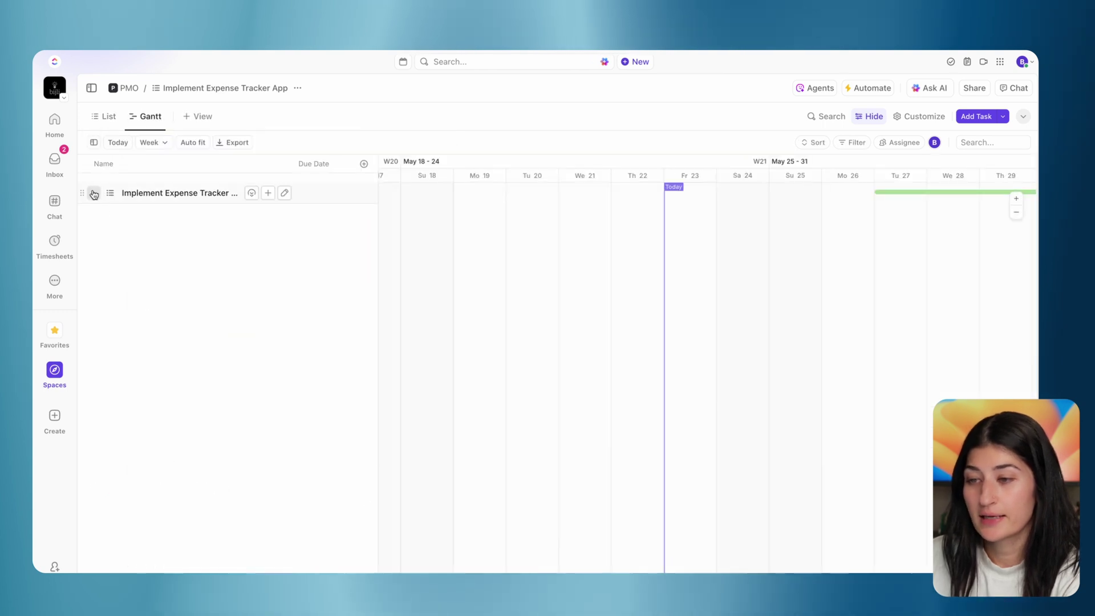
click(93, 195)
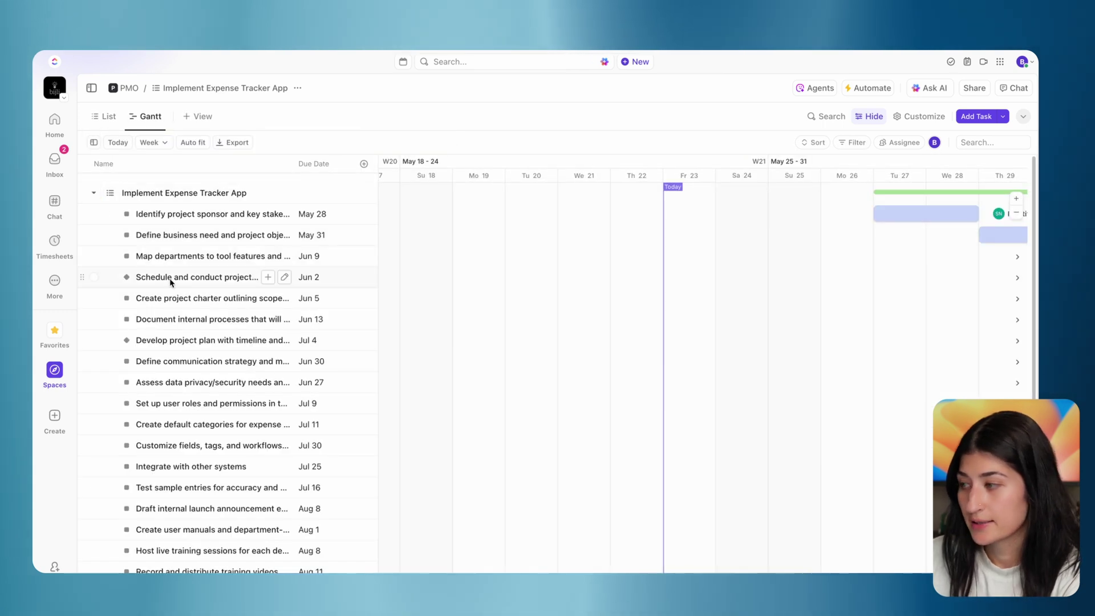
scroll(681, 335, right, 10)
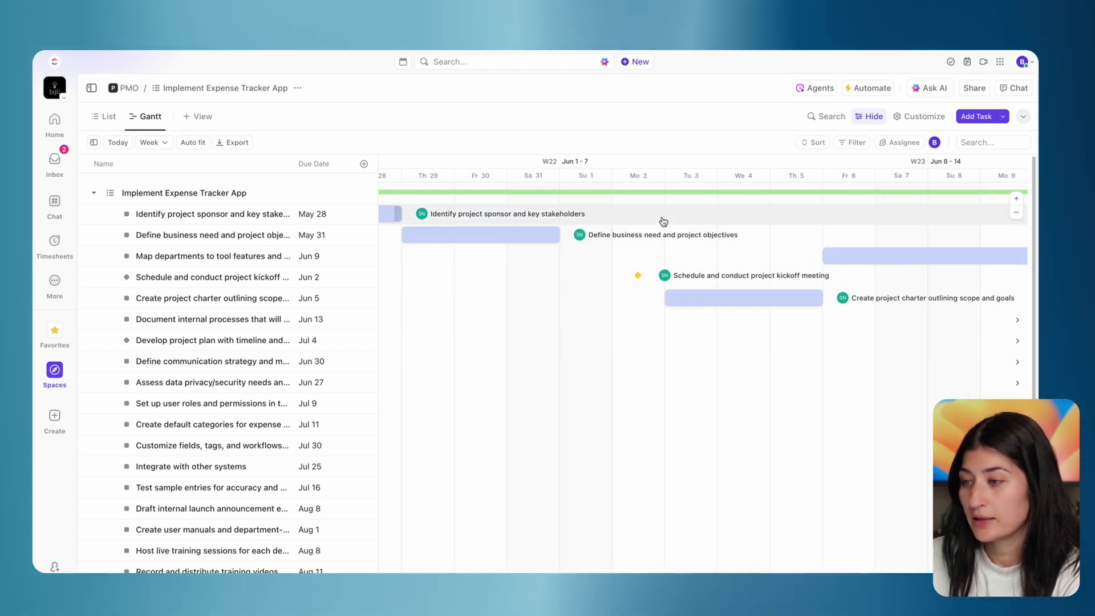
Step: Set the Gantt timeline's time period to Quarter
click(159, 144)
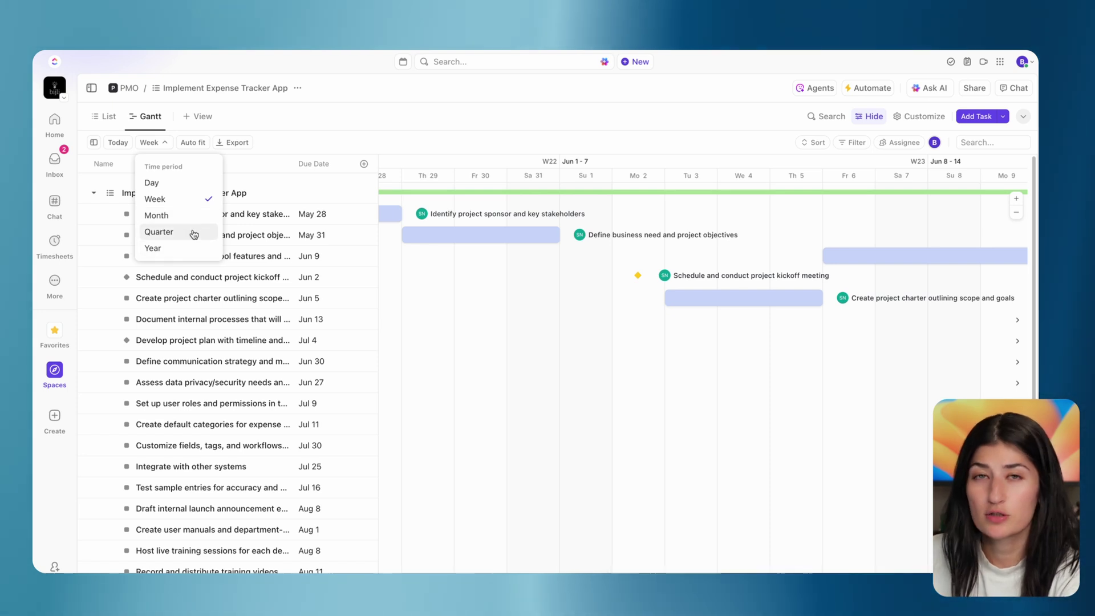
click(193, 233)
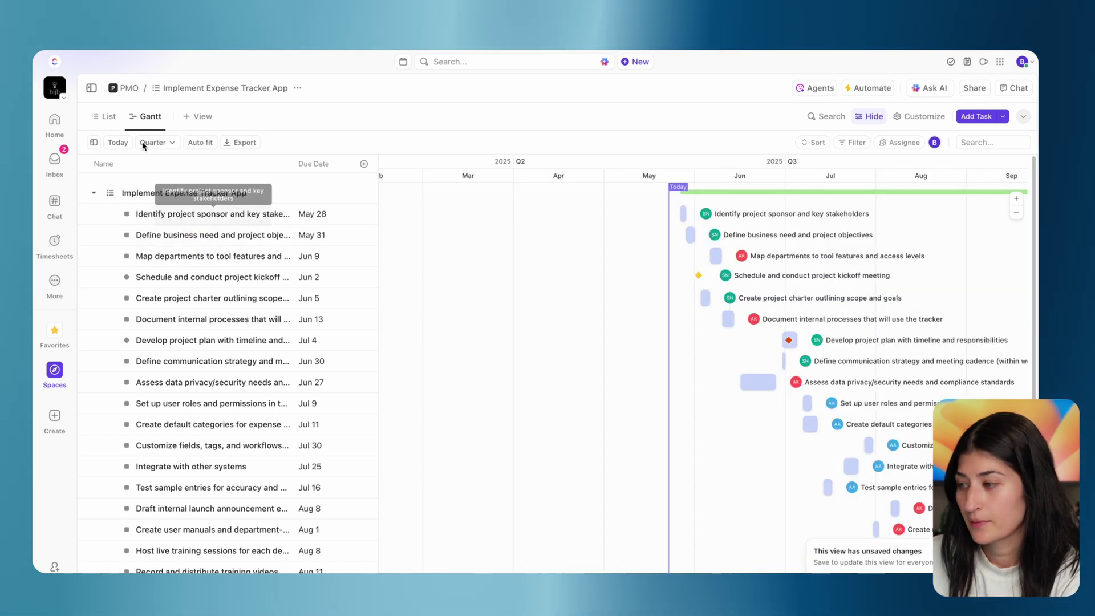
scroll(571, 189, up, 1)
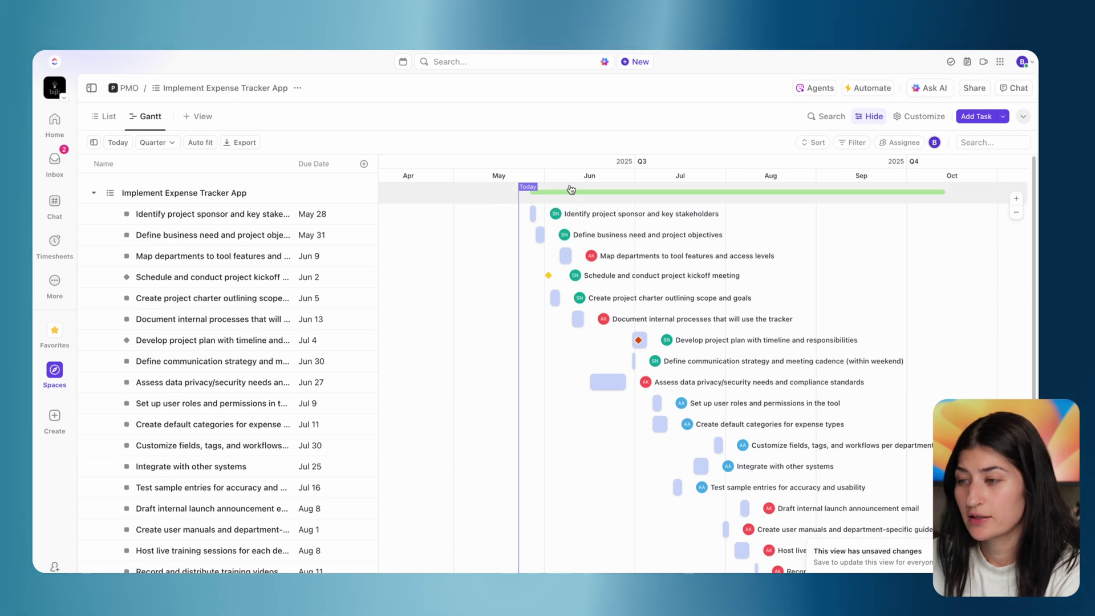
Step: Show the Stage field as a column in the Gantt task table and widen it to fit the longer stage names
click(364, 164)
text(stag)
click(1020, 218)
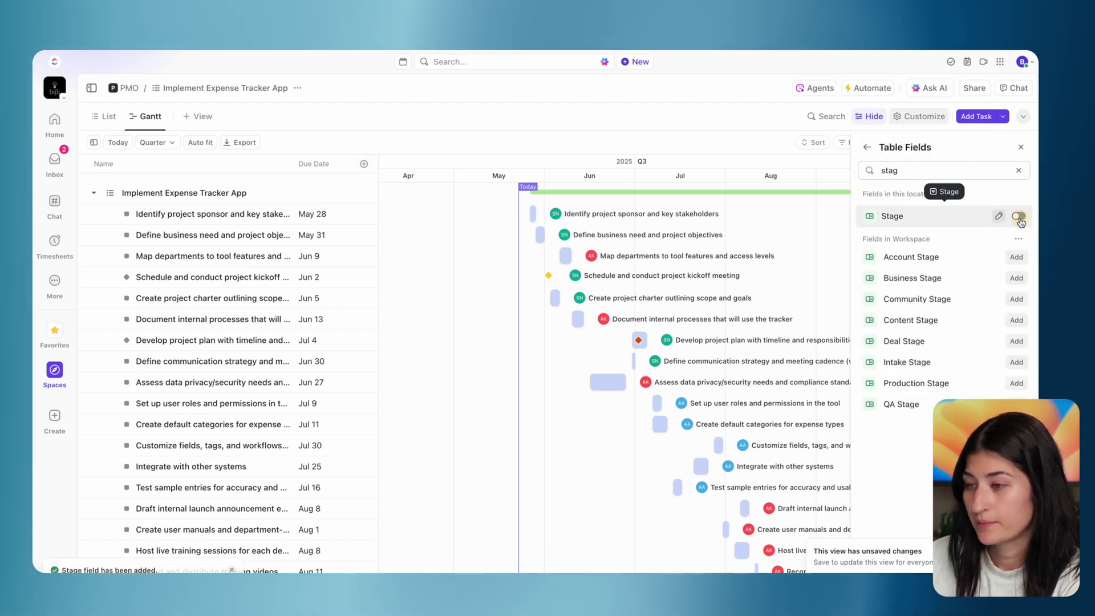
click(528, 136)
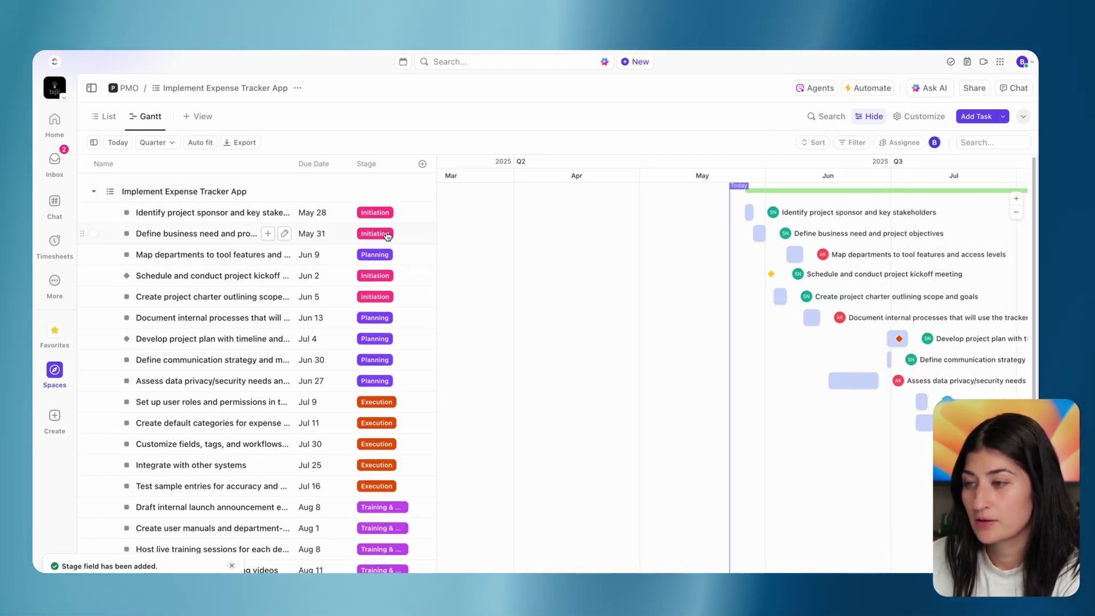
click(381, 164)
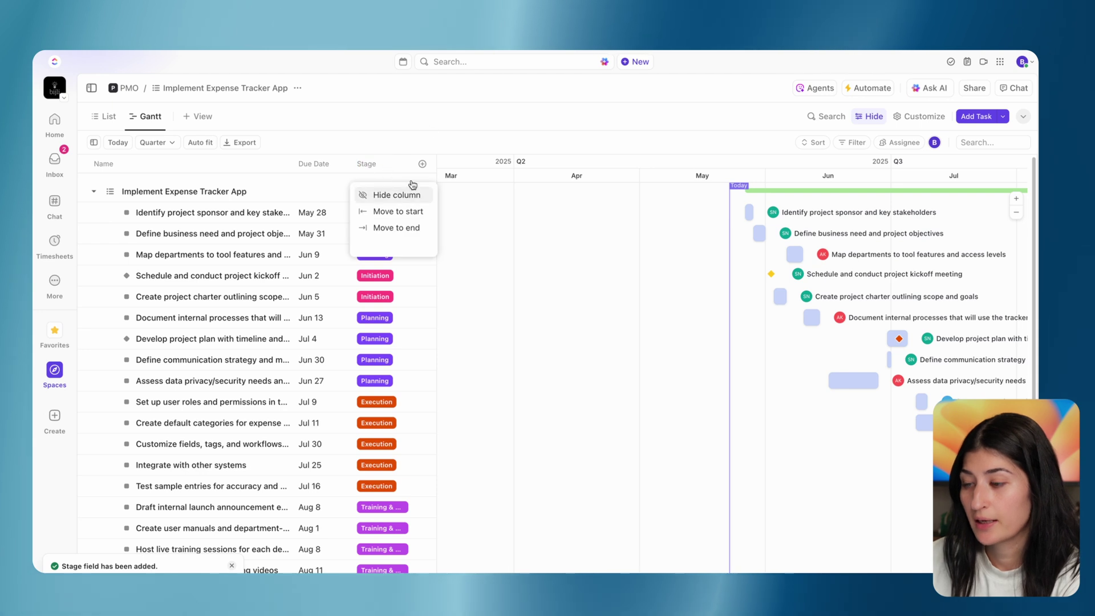
drag(403, 161, 425, 167)
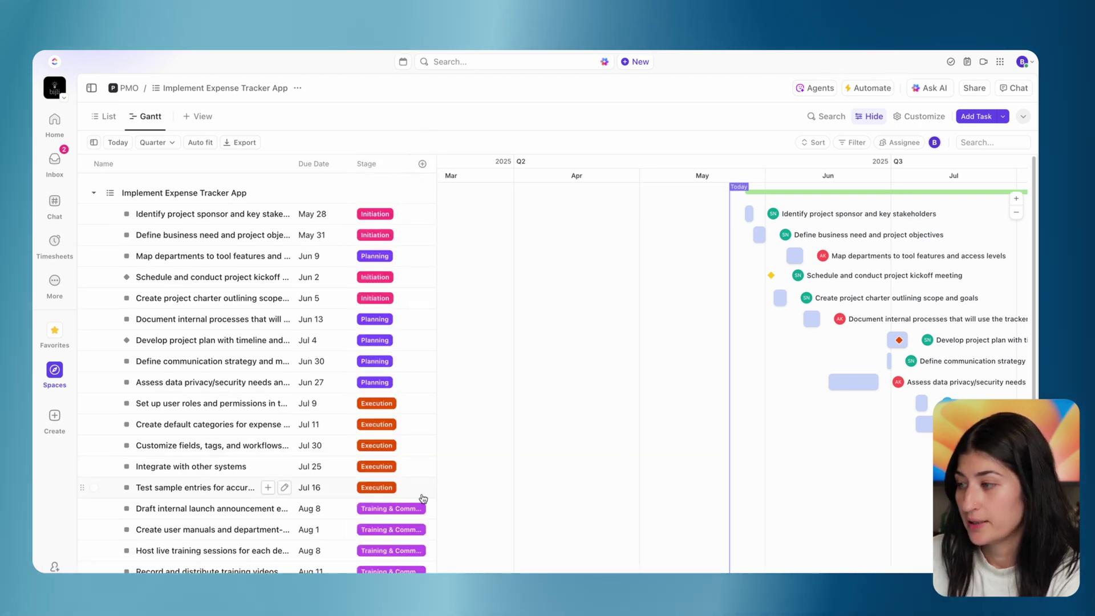
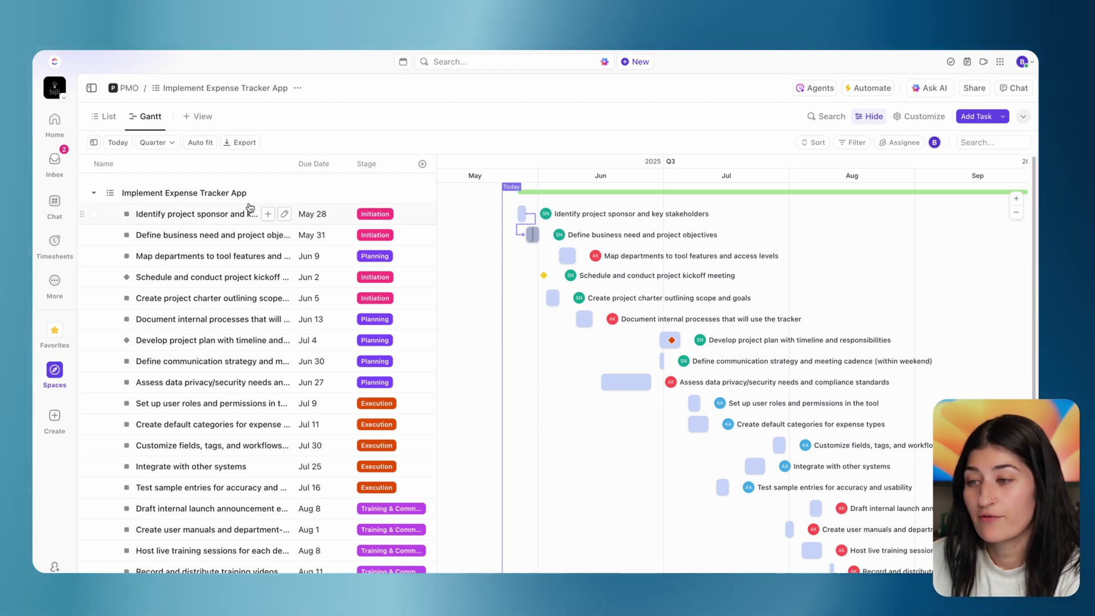
Step: Check the relationships of "Identify project sponsor and key stakeholders" in its task details and return to the Gantt view
click(171, 215)
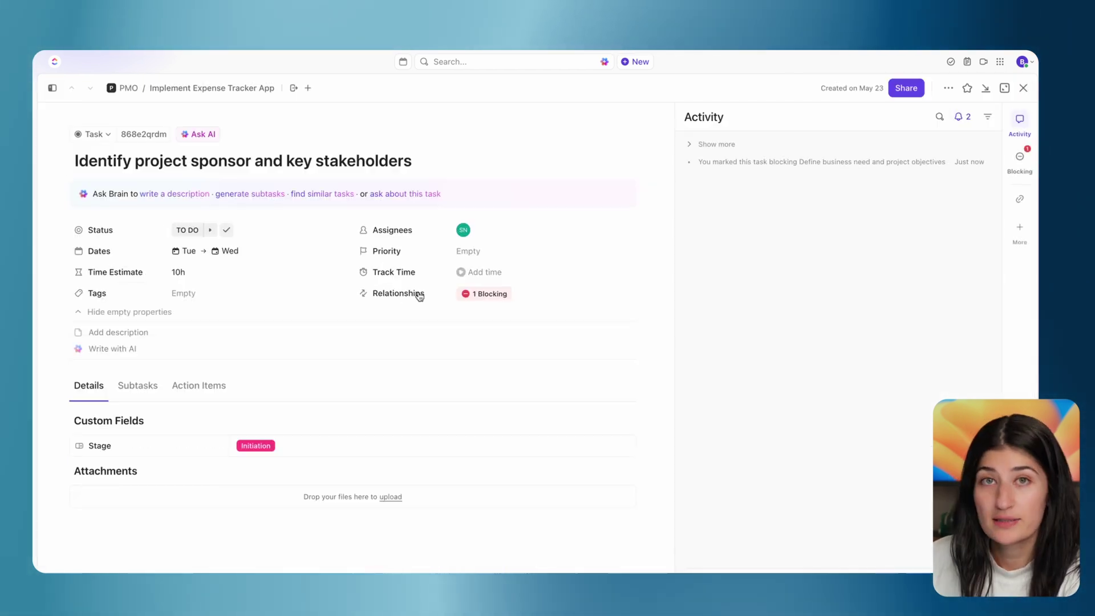
mouse_move(483, 302)
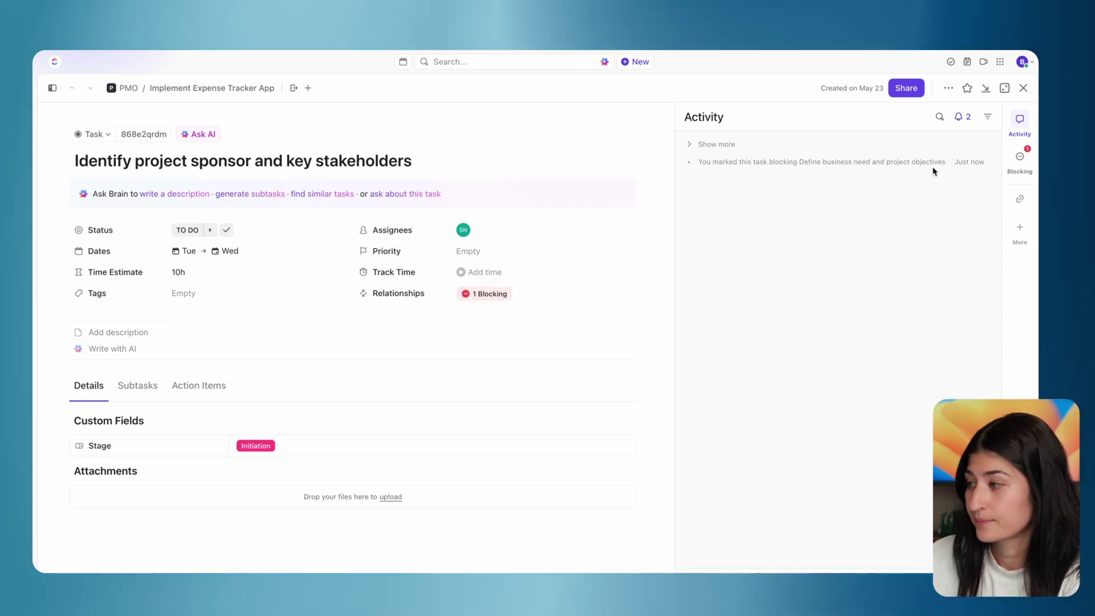
key(Escape)
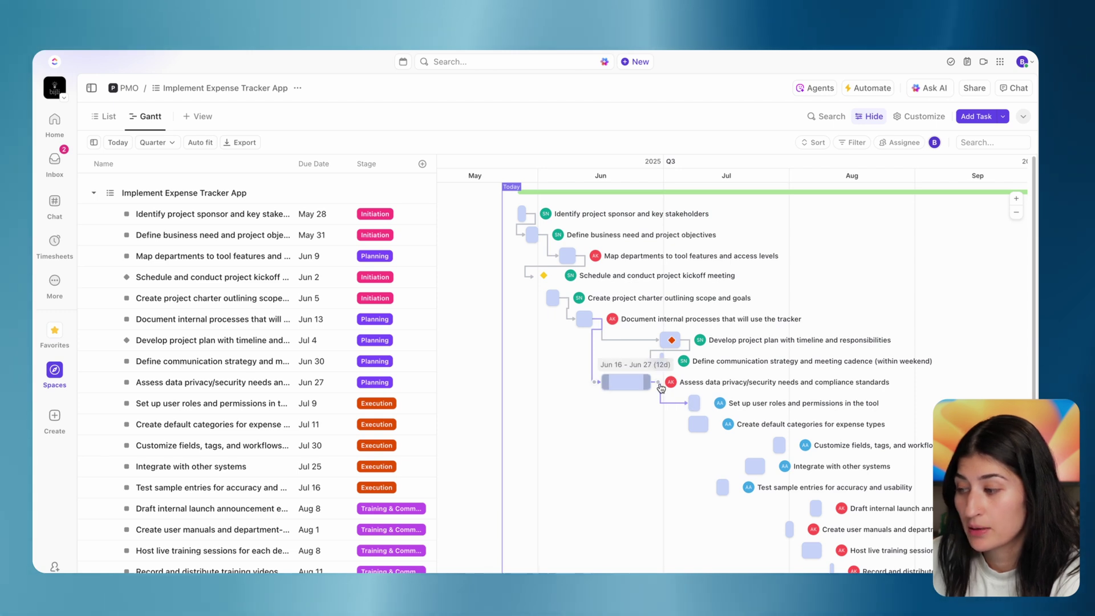
Step: Make "Assess data privacy/security needs and compliance standards" block "Create default categories for expense types" and review its relationships in the task details
drag(660, 384, 683, 429)
drag(658, 385, 686, 429)
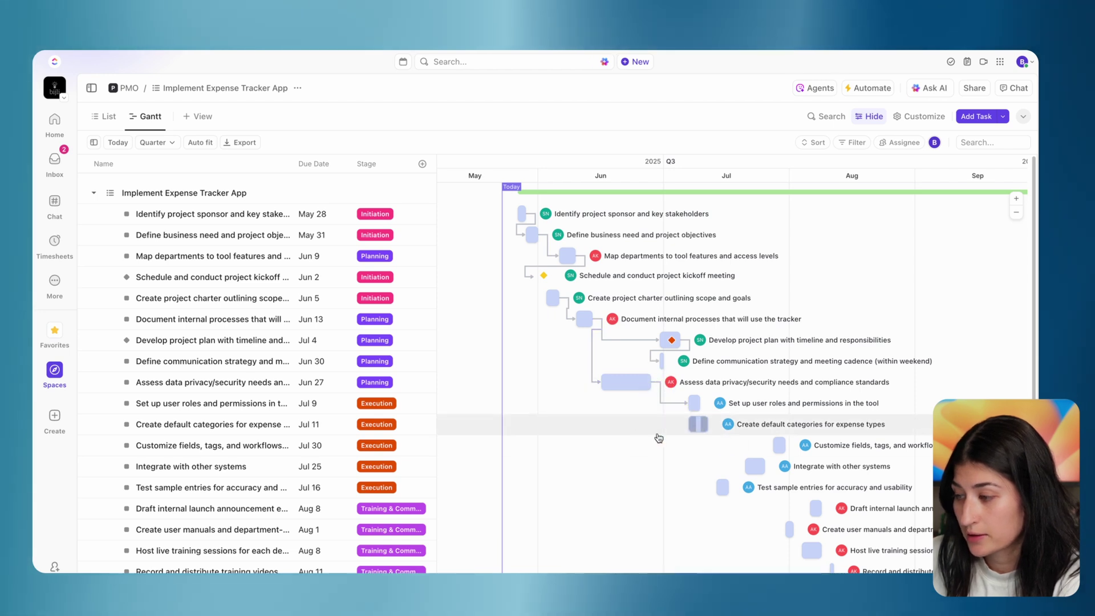
click(707, 382)
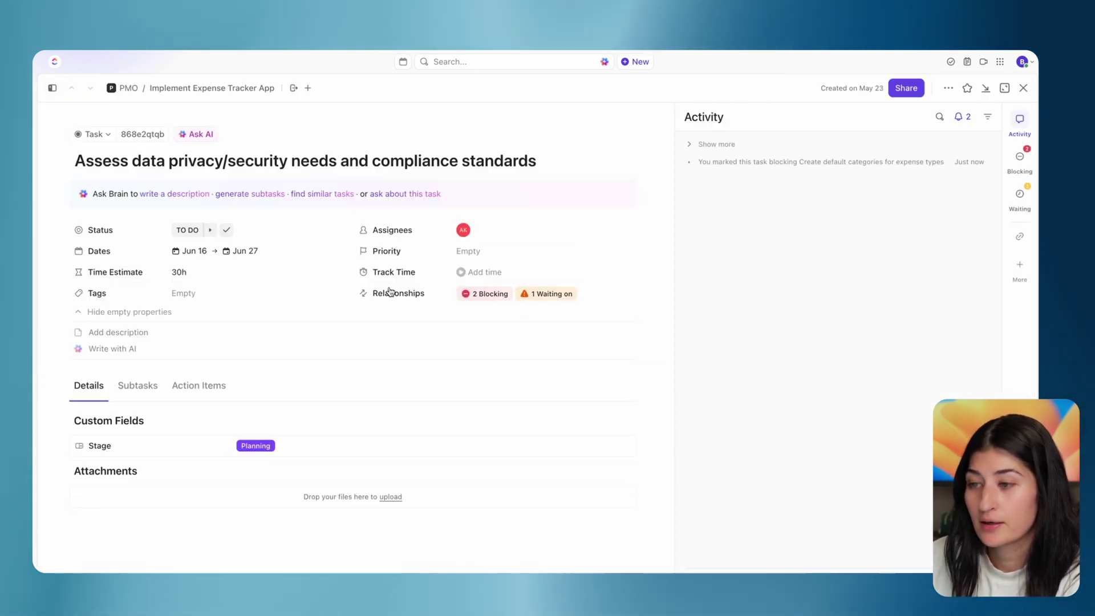
mouse_move(549, 299)
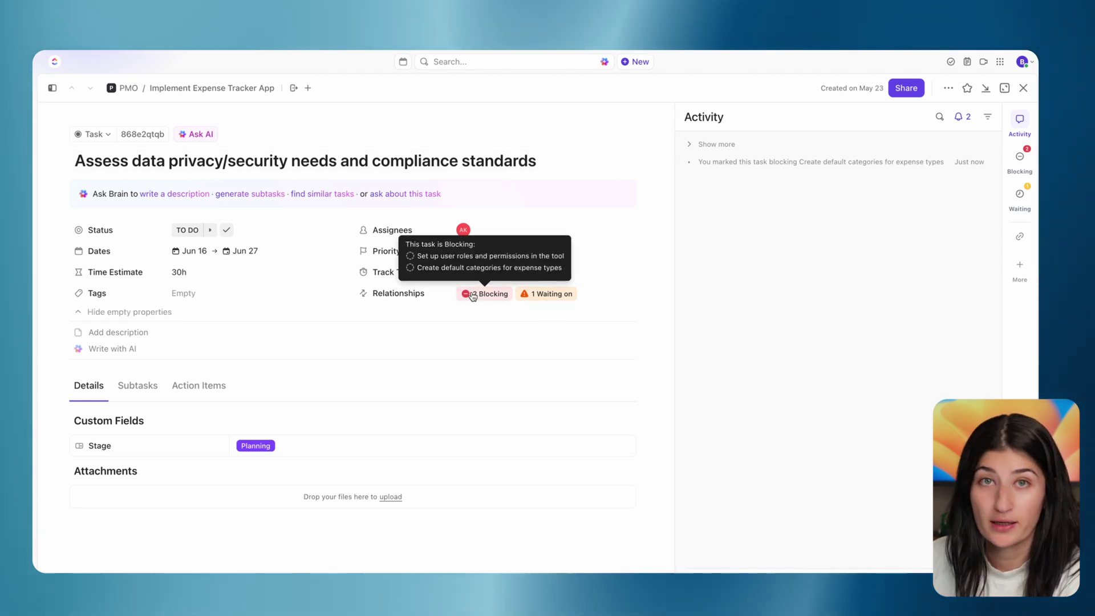
click(1025, 89)
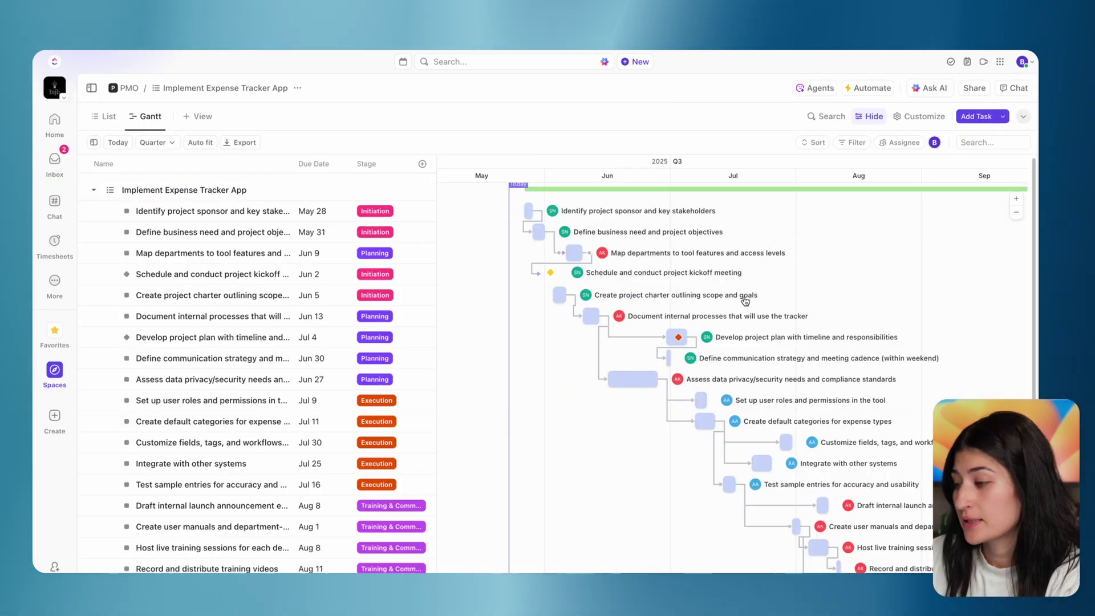
Step: Examine the dependency links between tasks along the timeline from Initiation through Closure & Optimization
drag(652, 242, 697, 245)
scroll(696, 245, down, 7)
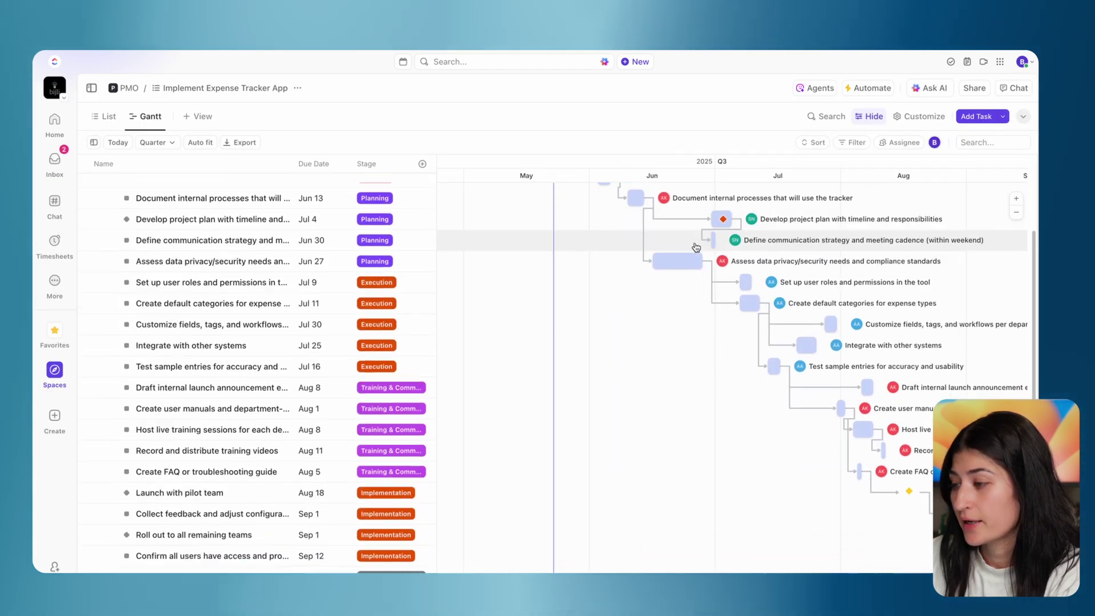
scroll(696, 247, left, 5)
scroll(695, 247, right, 10)
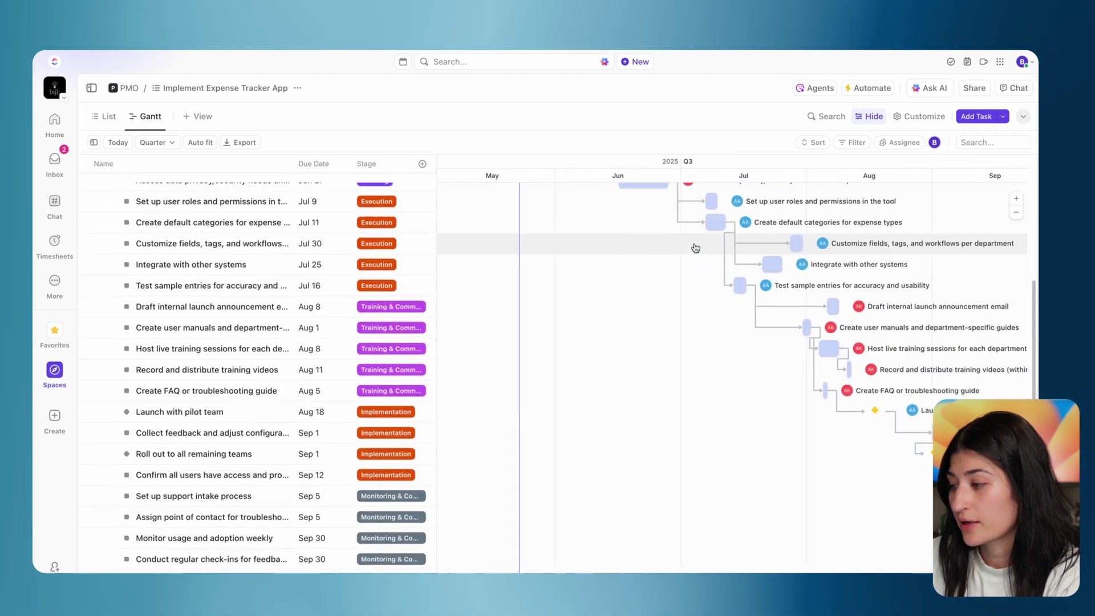
scroll(695, 247, down, 1)
scroll(696, 248, down, 3)
scroll(696, 248, left, 4)
scroll(695, 248, right, 8)
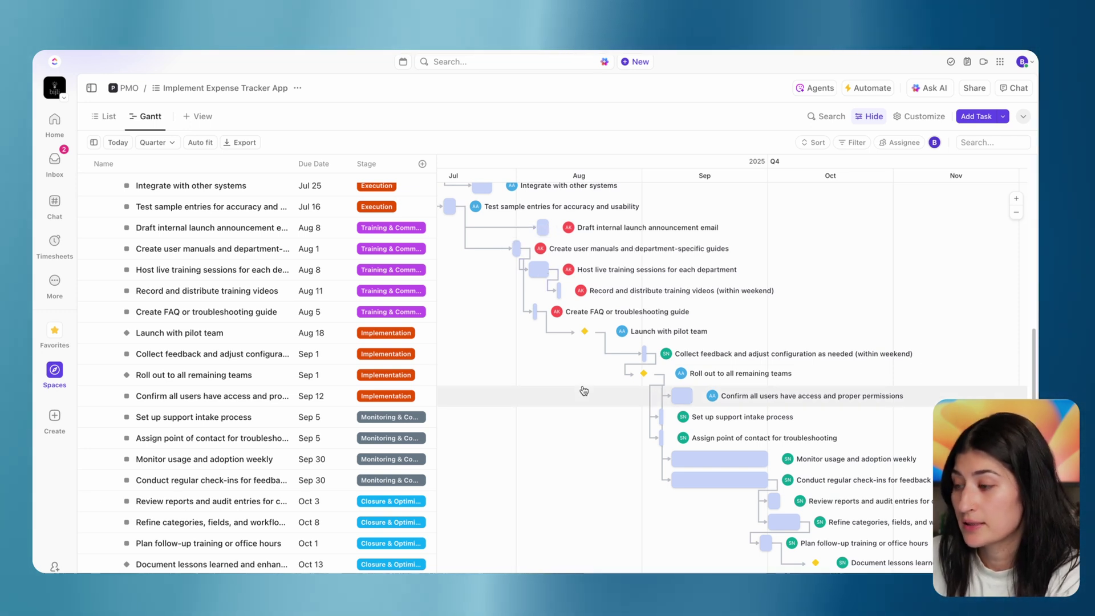
scroll(584, 391, up, 3)
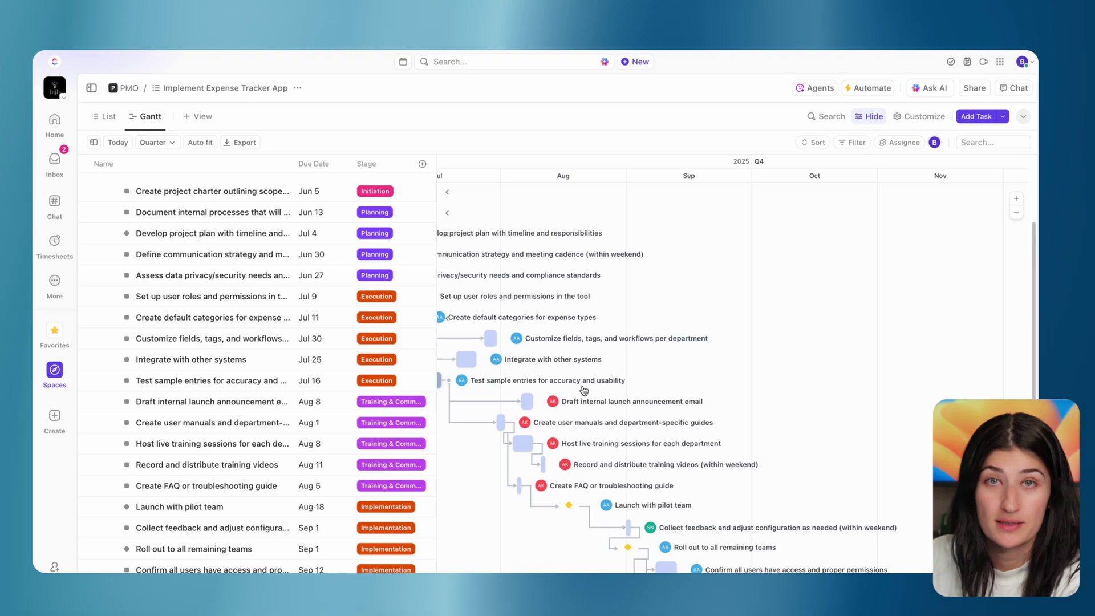
scroll(584, 390, left, 5)
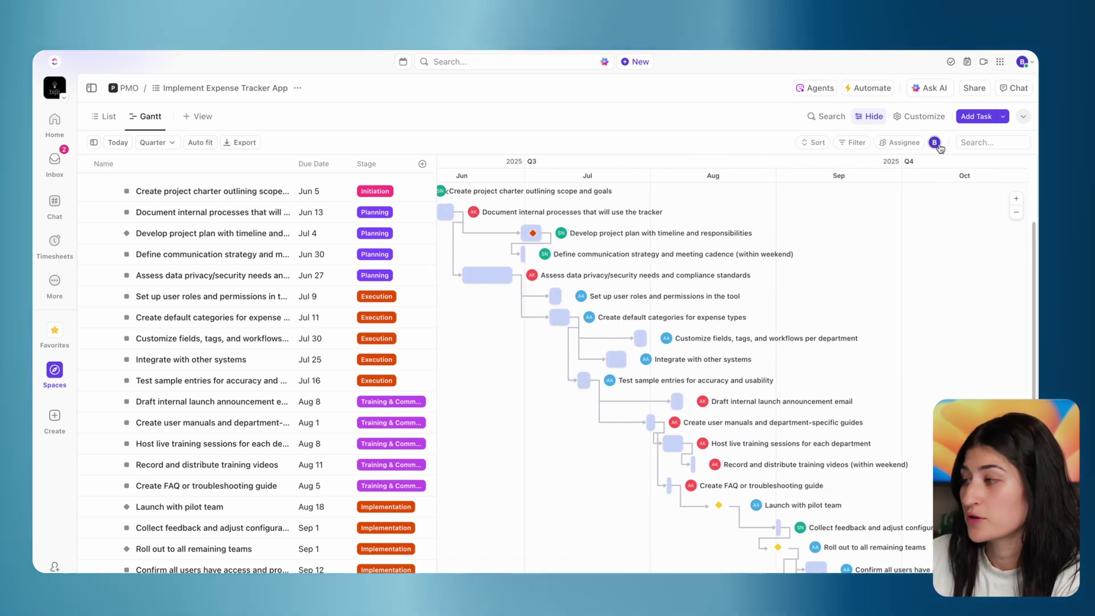
Step: Color the Gantt tasks by the Stage custom field and close the view's layout options
click(931, 116)
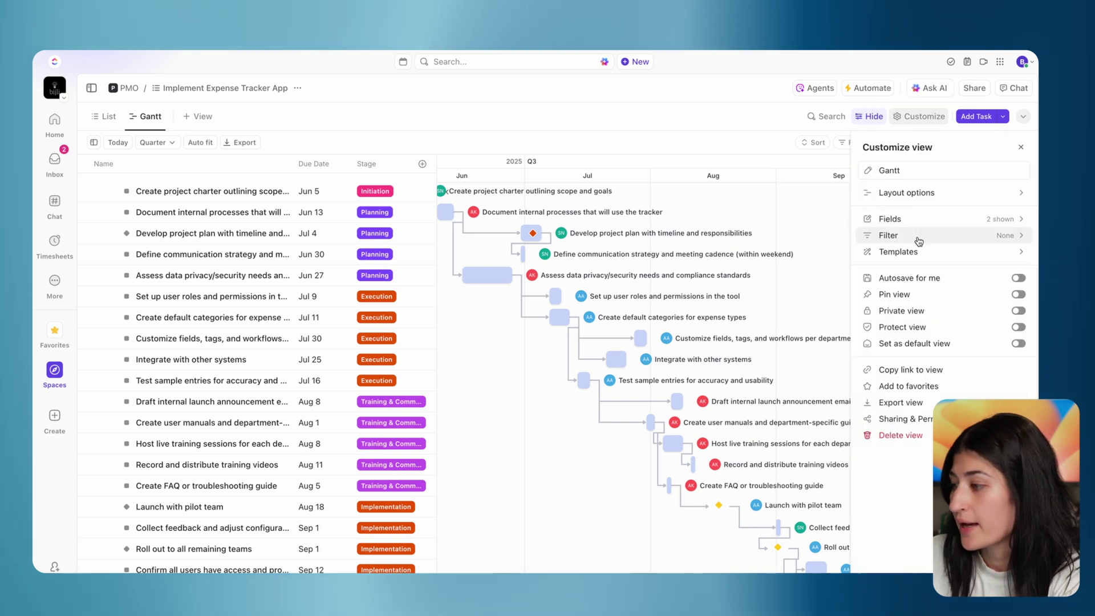
click(947, 194)
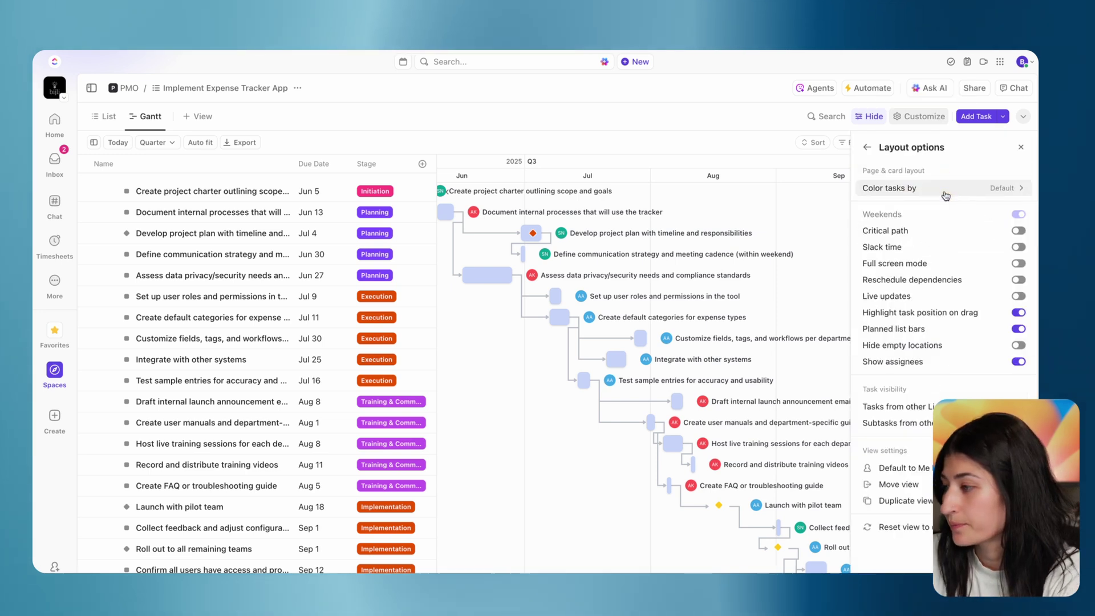
click(1015, 188)
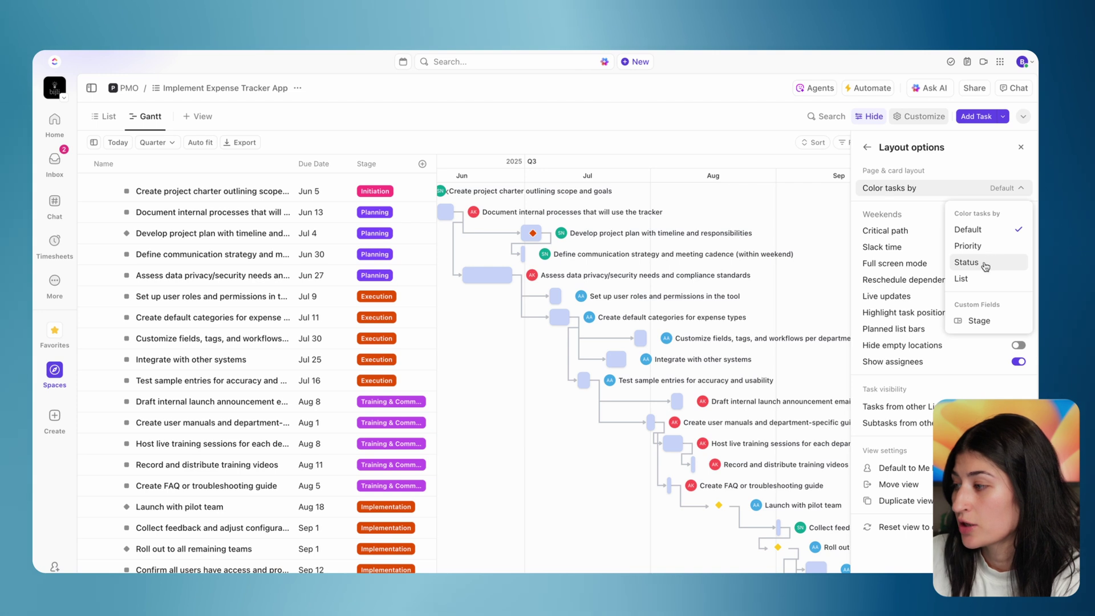
click(1012, 191)
click(1014, 192)
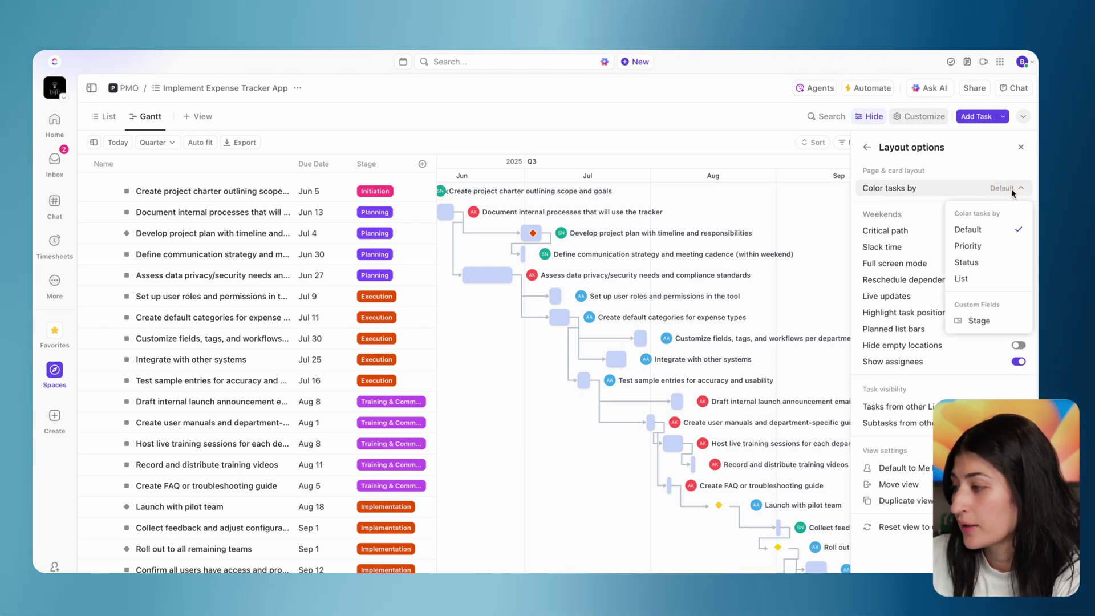
click(979, 321)
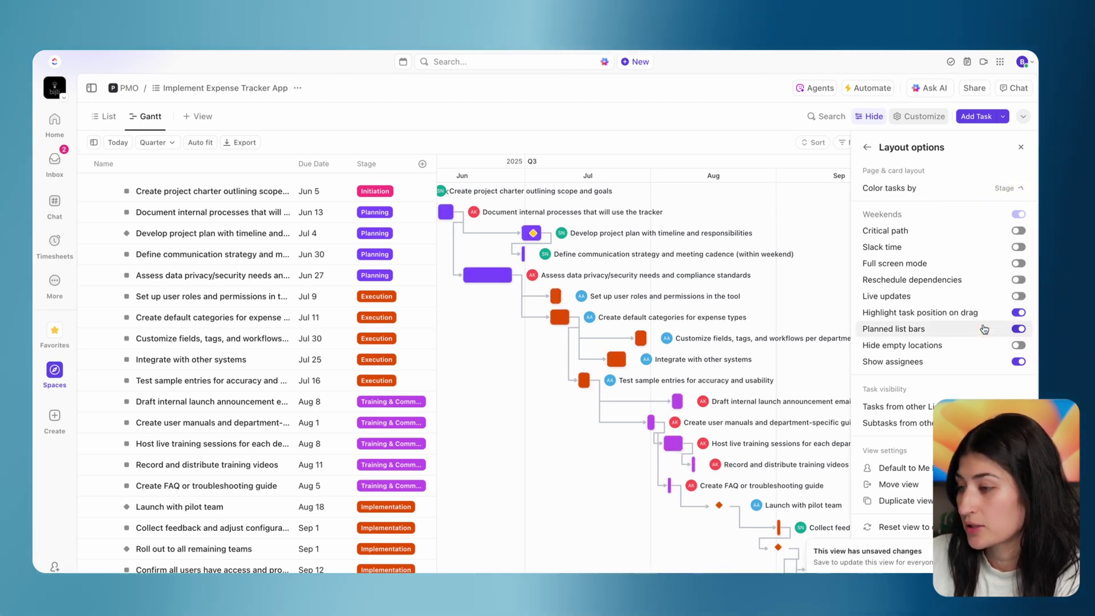
scroll(578, 245, right, 2)
scroll(565, 228, left, 5)
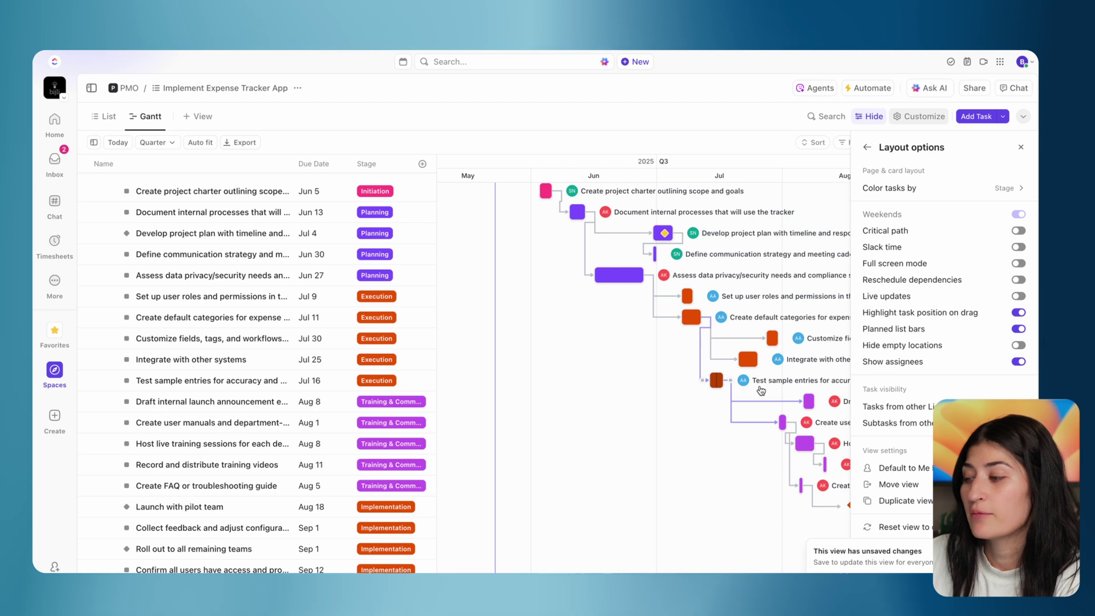
scroll(742, 371, left, 2)
scroll(761, 391, right, 4)
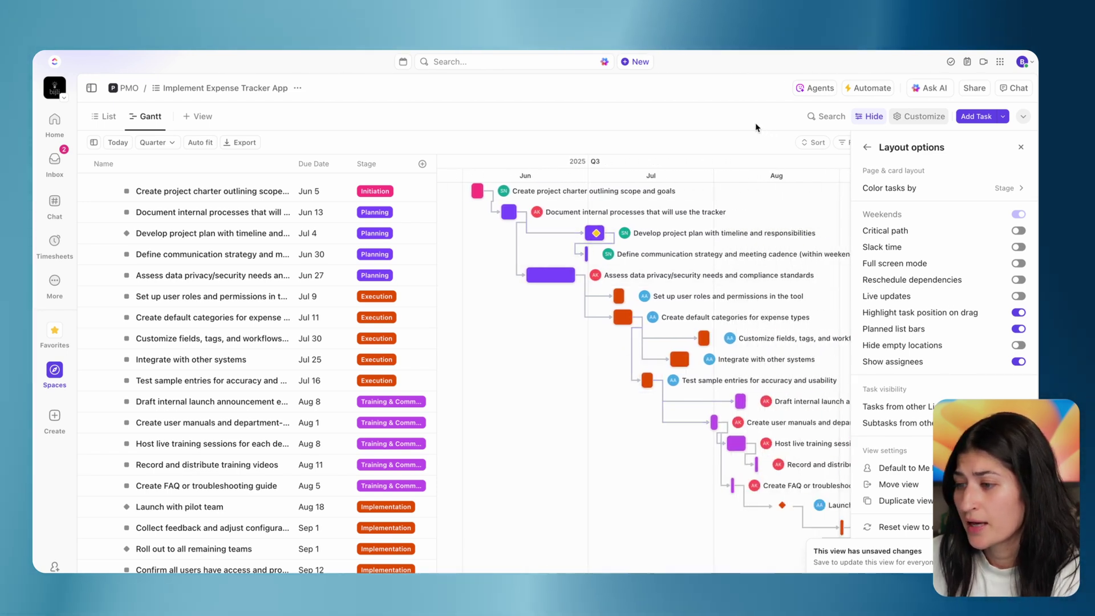
click(646, 117)
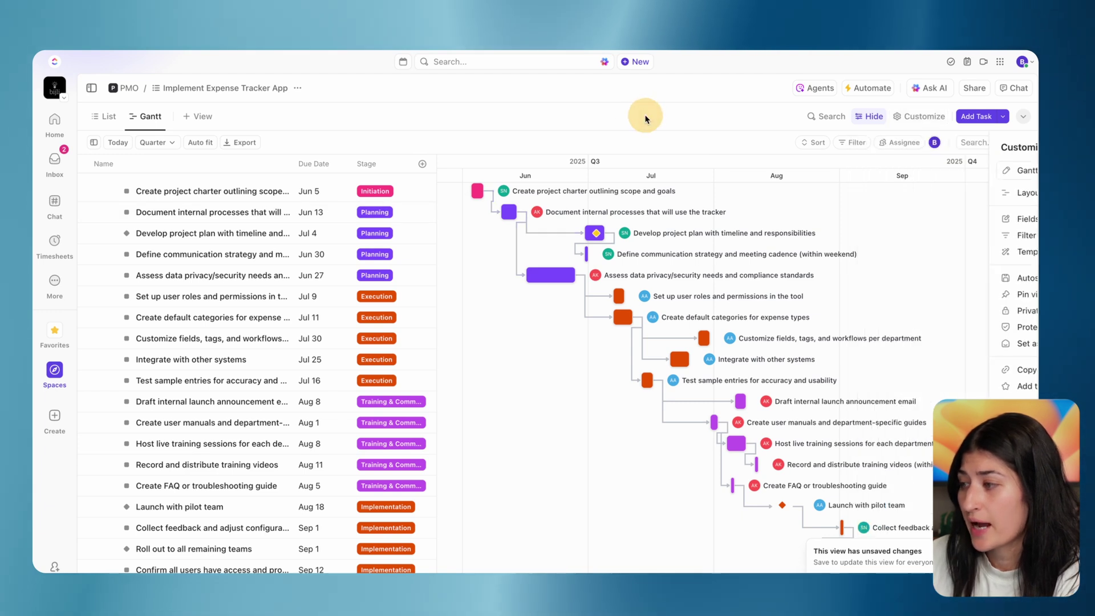
Step: Sort the Gantt tasks by Stage and review the reordered timeline
click(816, 144)
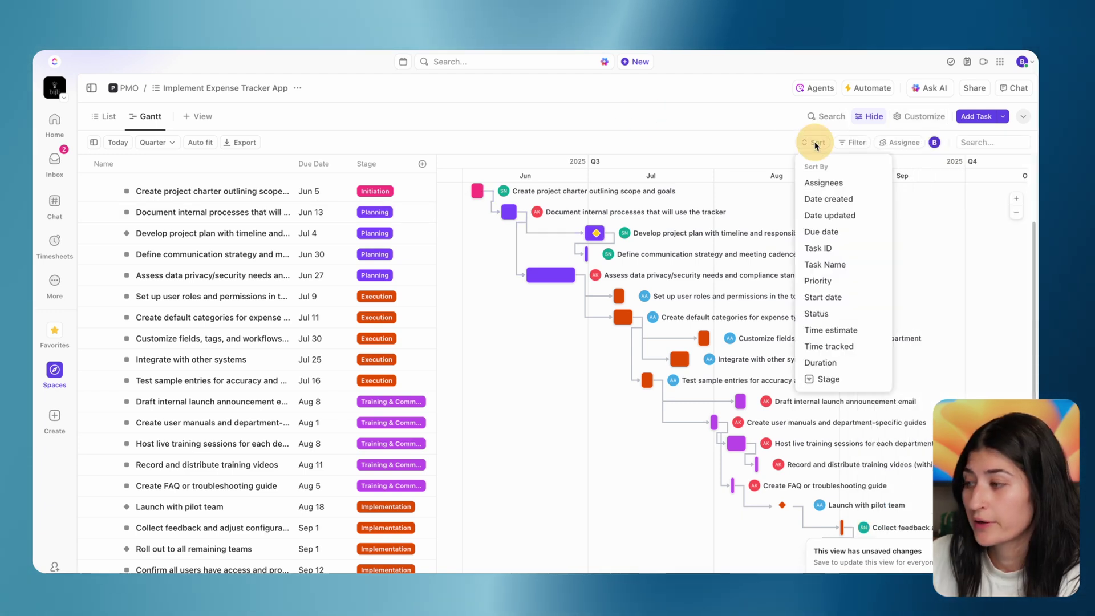
click(831, 380)
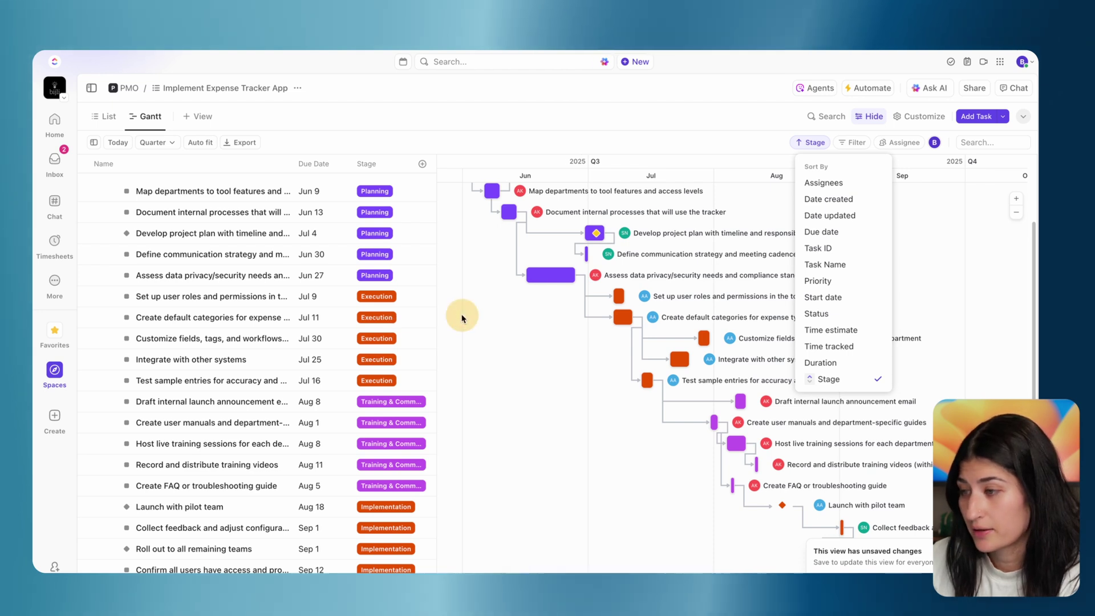
click(500, 249)
scroll(501, 250, down, 1)
scroll(501, 251, up, 5)
scroll(501, 251, left, 5)
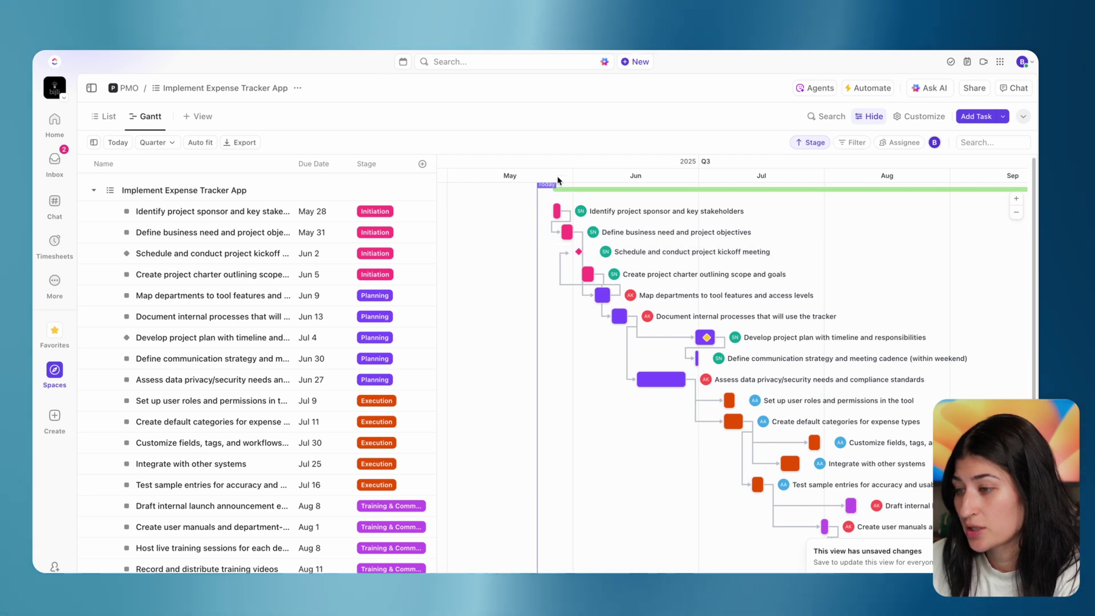
scroll(742, 490, left, 6)
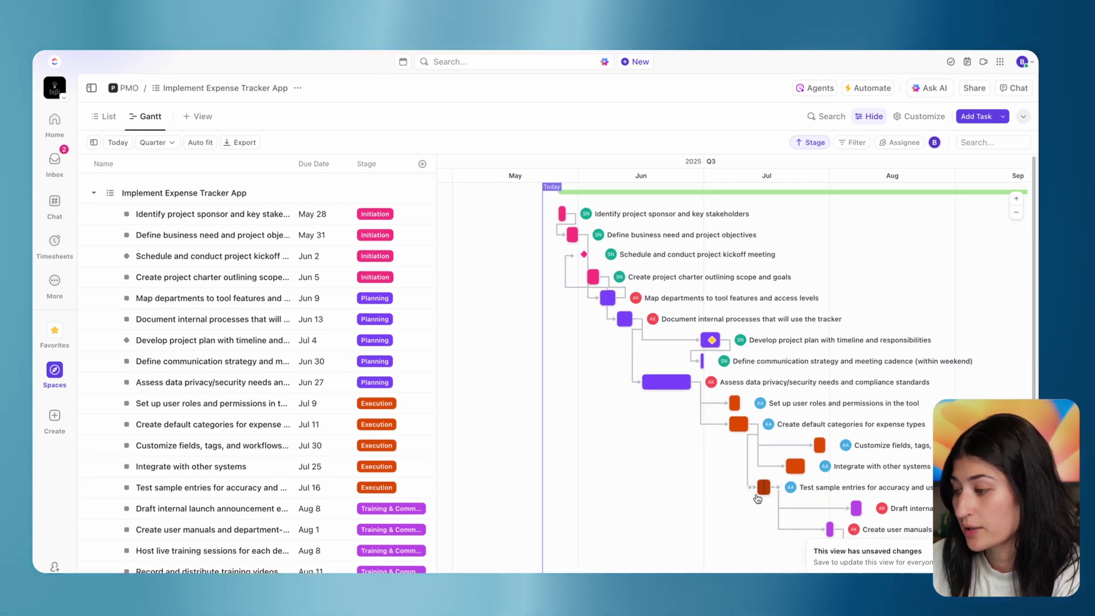
scroll(758, 500, right, 5)
scroll(757, 500, down, 2)
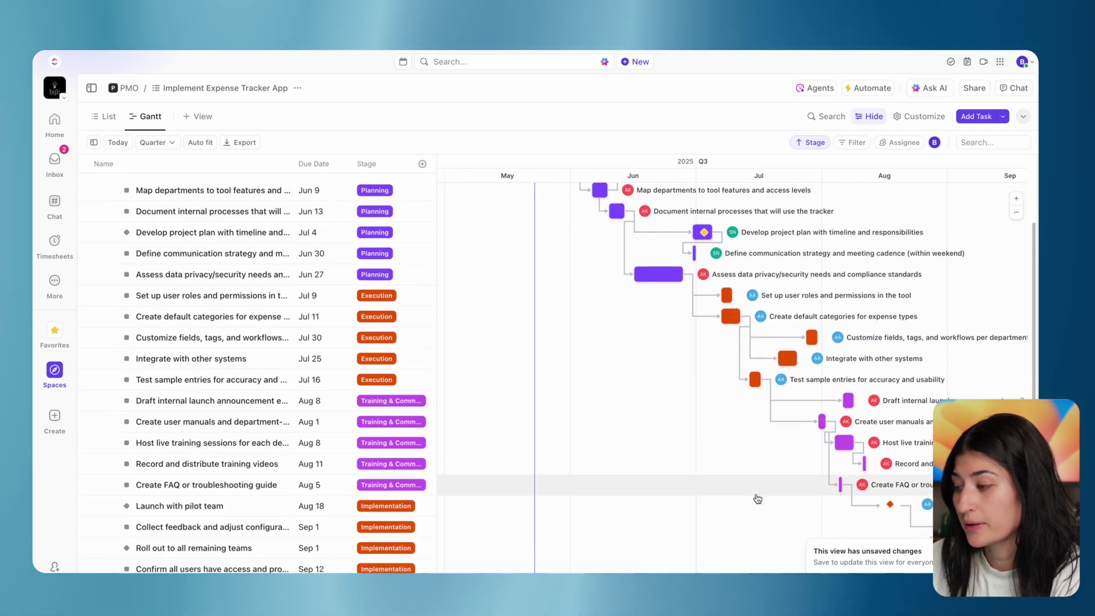
scroll(758, 500, right, 5)
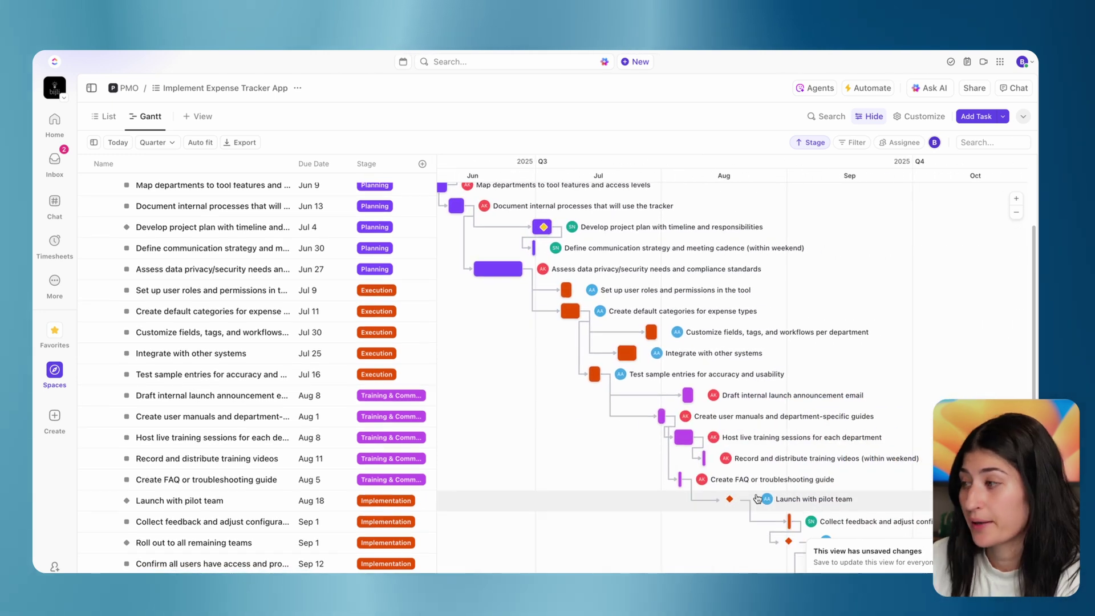
Step: Enable Reschedule dependencies in the Gantt view's layout options and close the customization settings
click(914, 117)
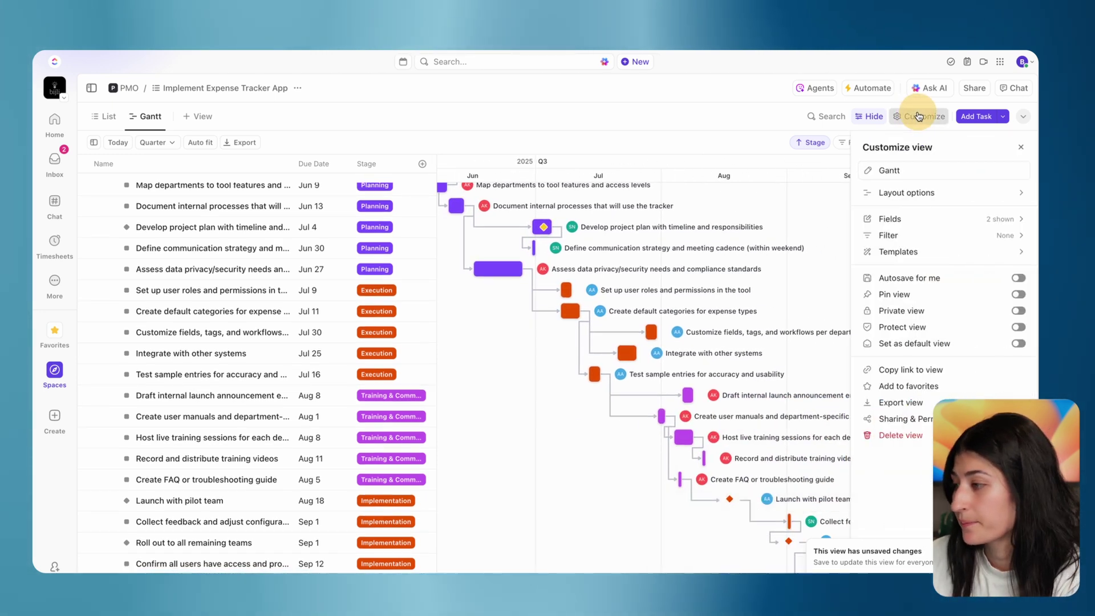
click(961, 194)
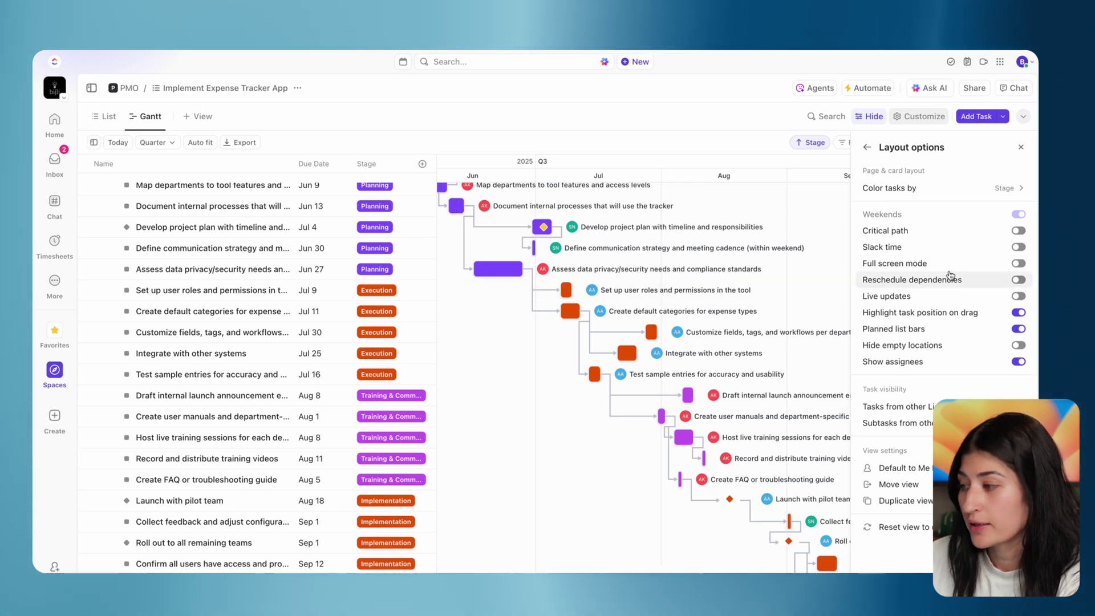
click(1019, 280)
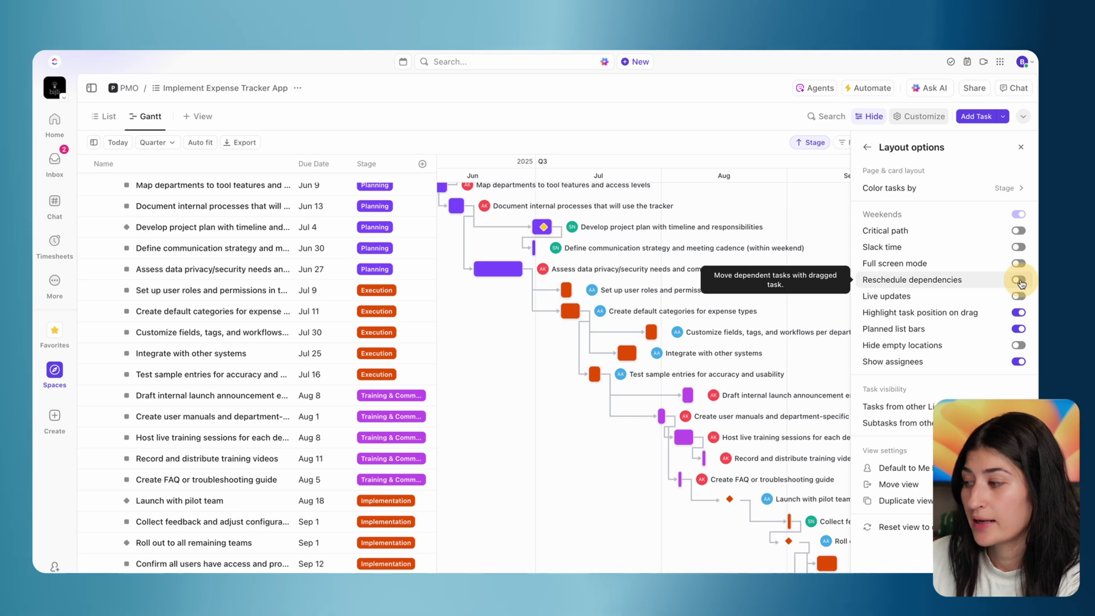
click(867, 150)
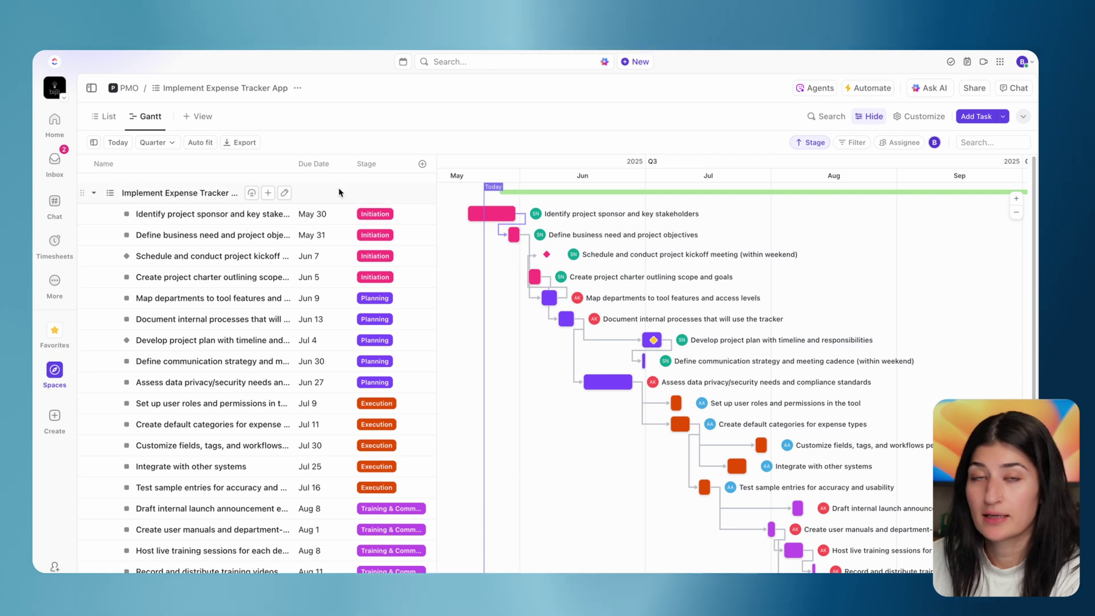
Step: Move "Identify project sponsor and key stakeholders" and its dependent tasks along the Gantt timeline so that it is due Aug 1
drag(492, 214, 465, 214)
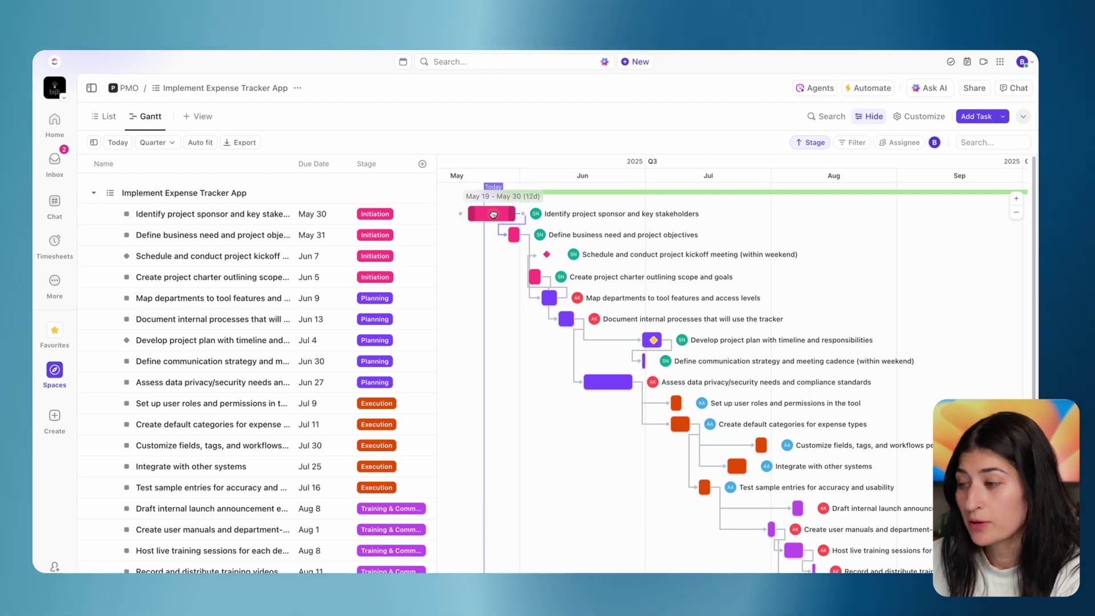
drag(634, 219, 781, 231)
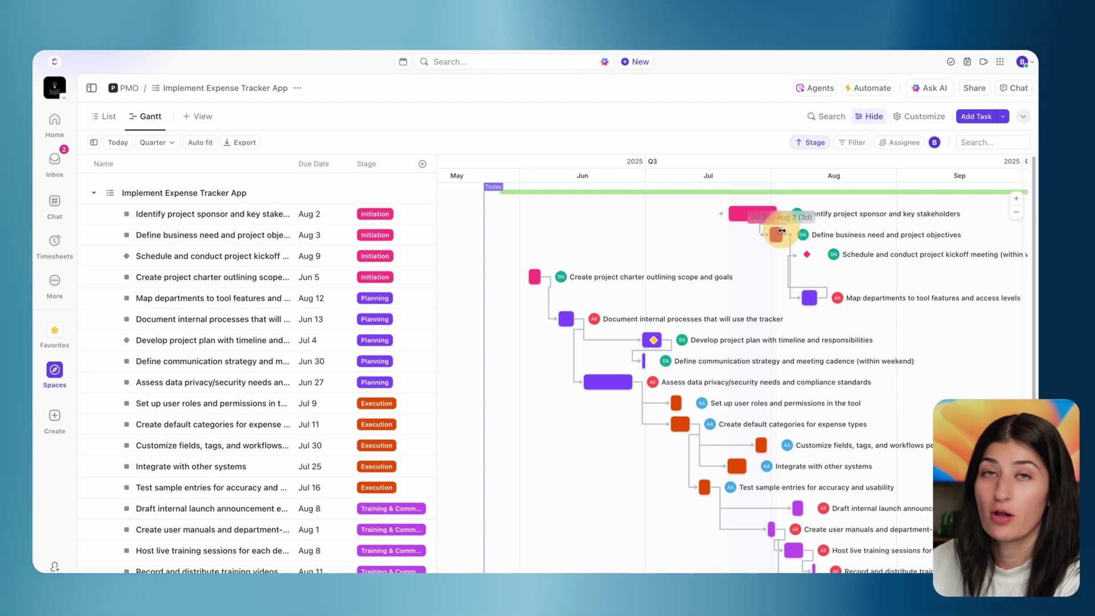
drag(782, 230, 780, 231)
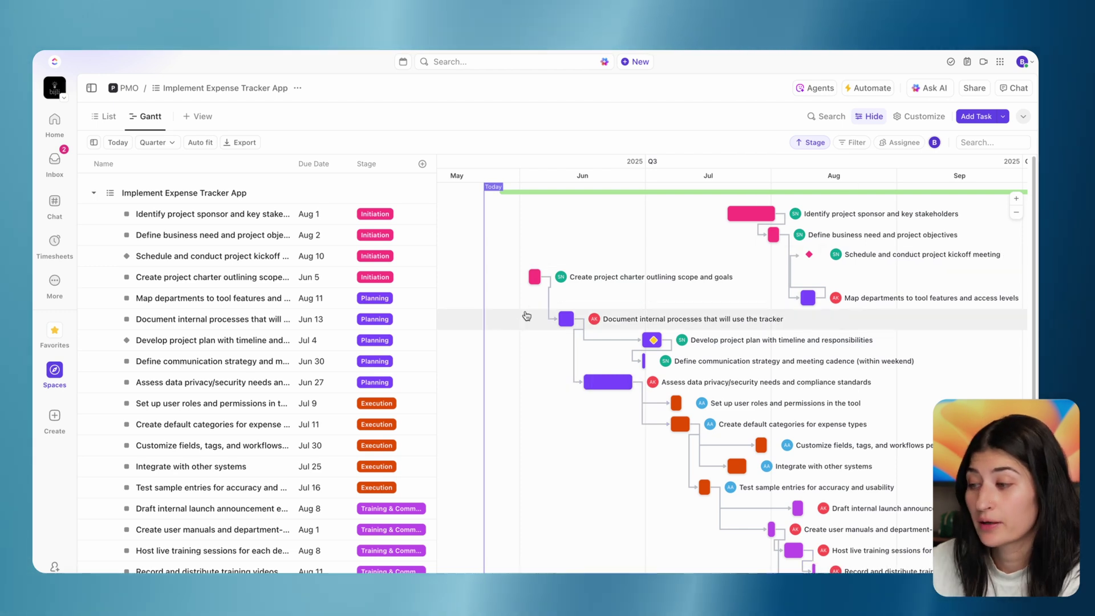
Step: Extend the "Create project charter outlining scope and goals" bar to span Jun 3 to Jul 21
drag(535, 277, 746, 280)
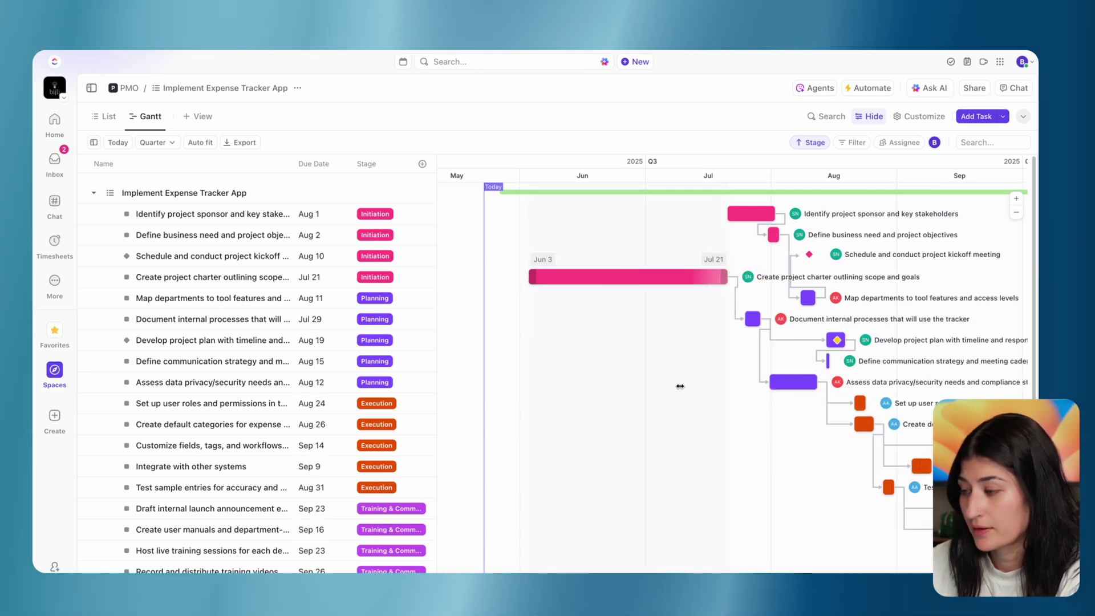
scroll(680, 387, left, 3)
scroll(681, 390, right, 4)
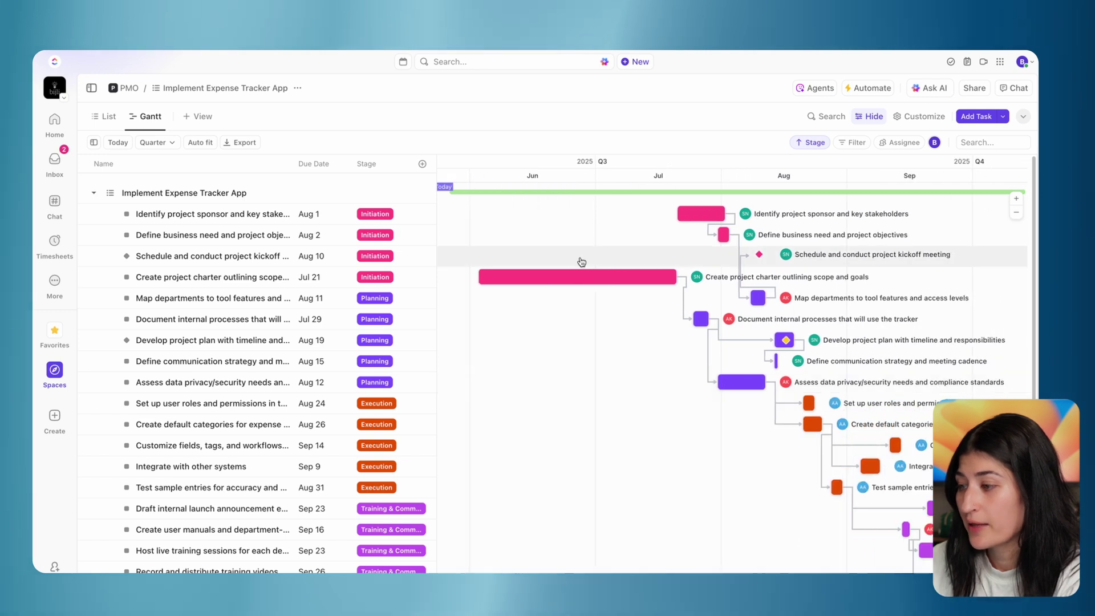
Step: Move "Create project charter outlining scope and goals" to Aug 24 through Oct 11 and review the rescheduled dependent tasks
drag(684, 277, 911, 280)
scroll(918, 396, left, 3)
scroll(918, 396, right, 10)
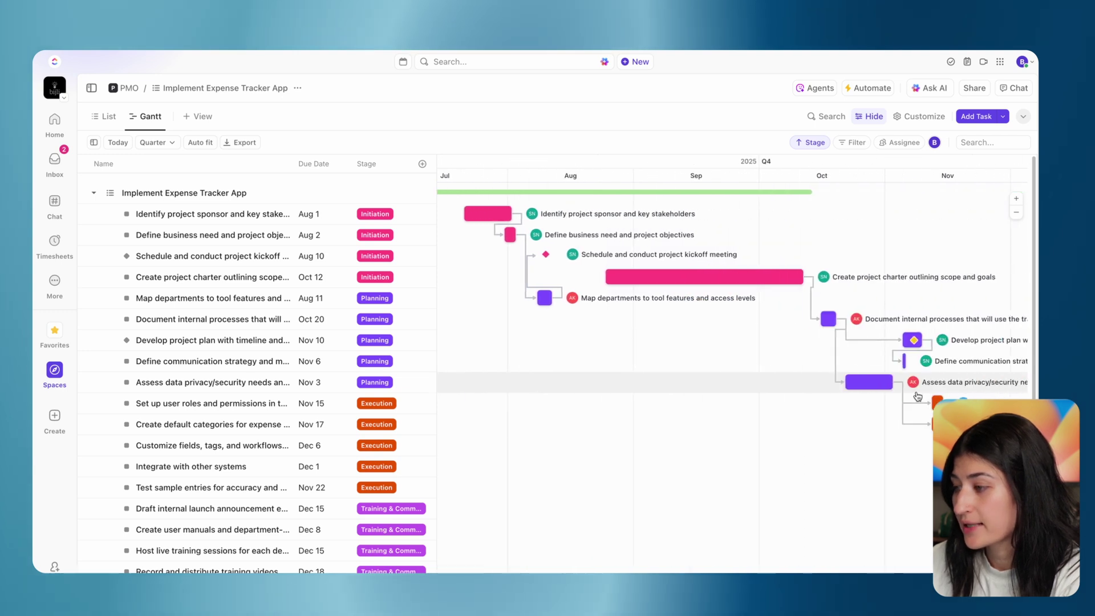
scroll(918, 396, right, 6)
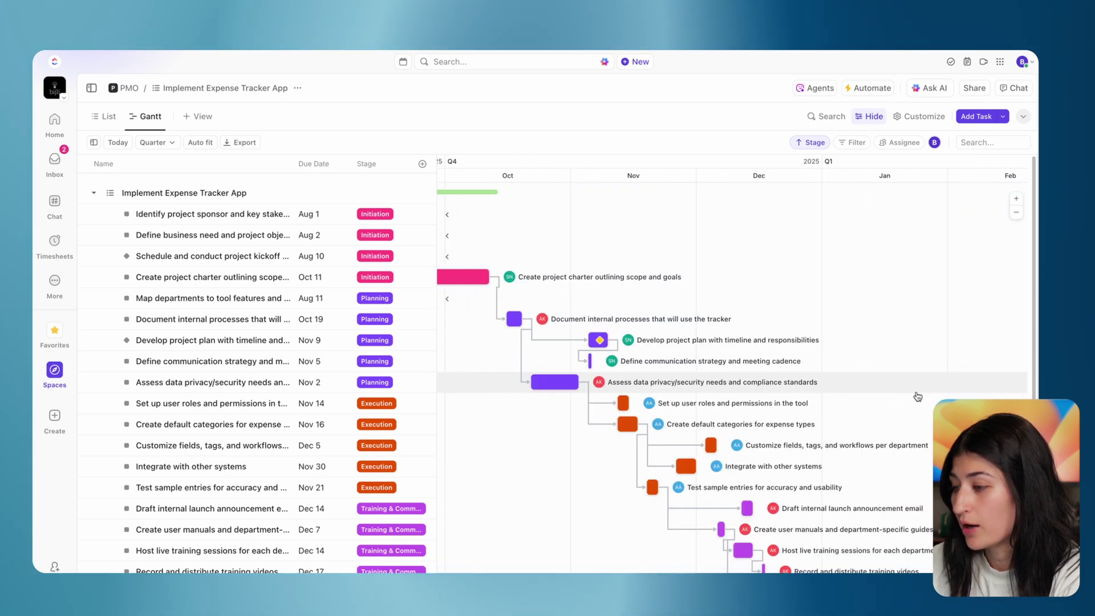
scroll(557, 476, down, 5)
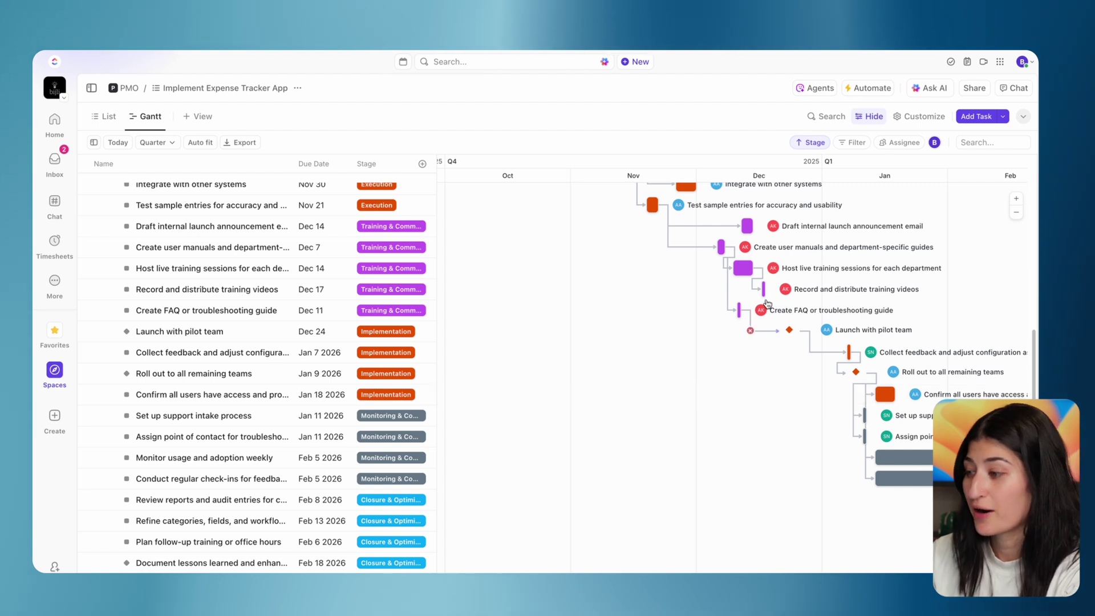
mouse_move(688, 249)
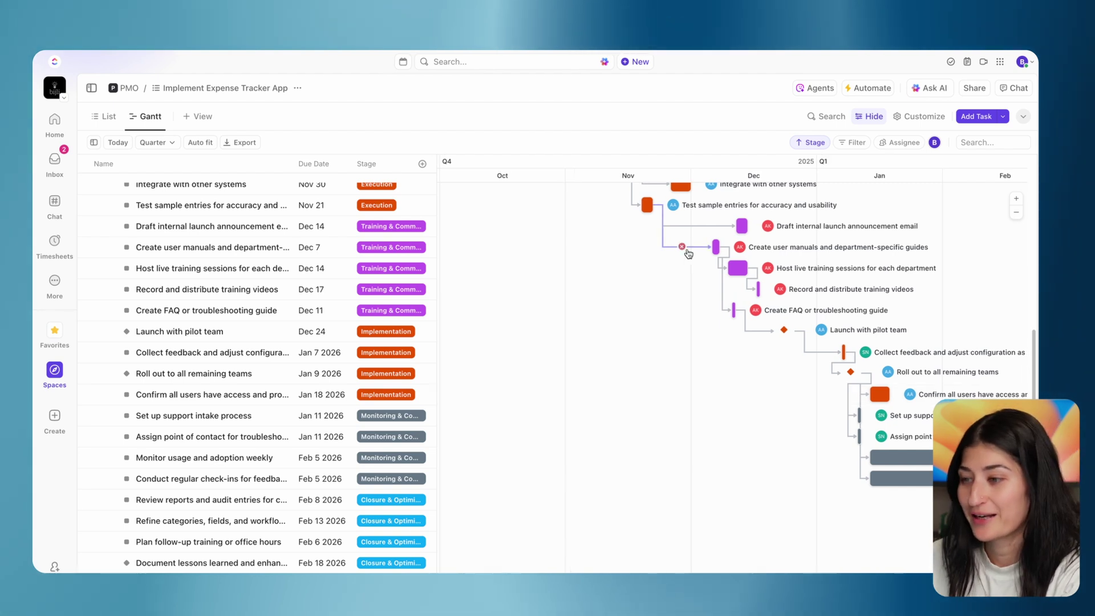
scroll(689, 253, up, 5)
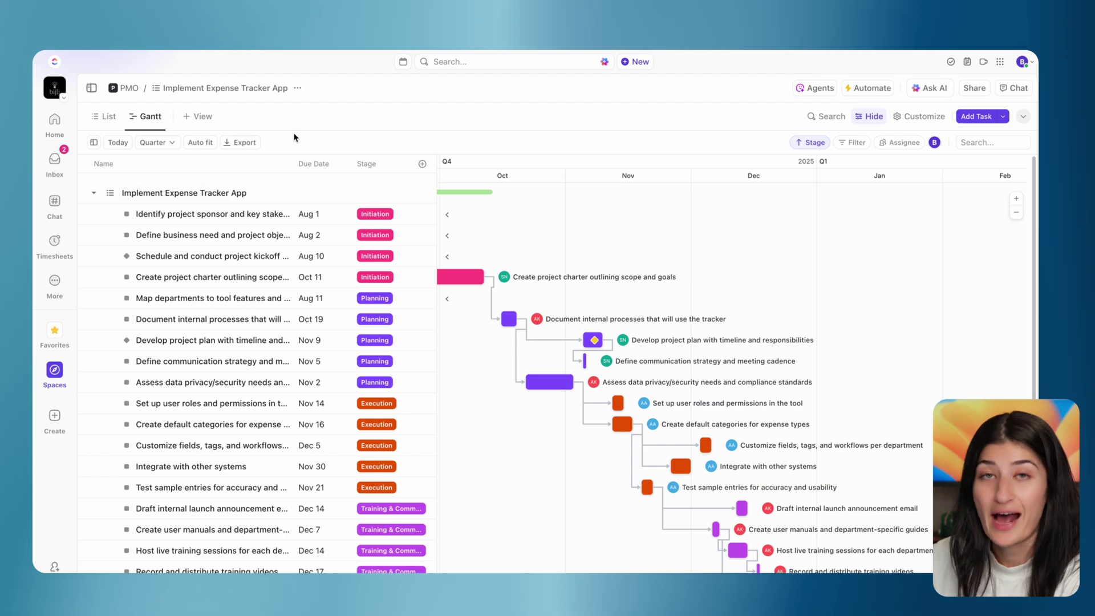
Step: Export the Gantt chart as a PDF and examine its task list, stage colors and timeline bars
click(235, 144)
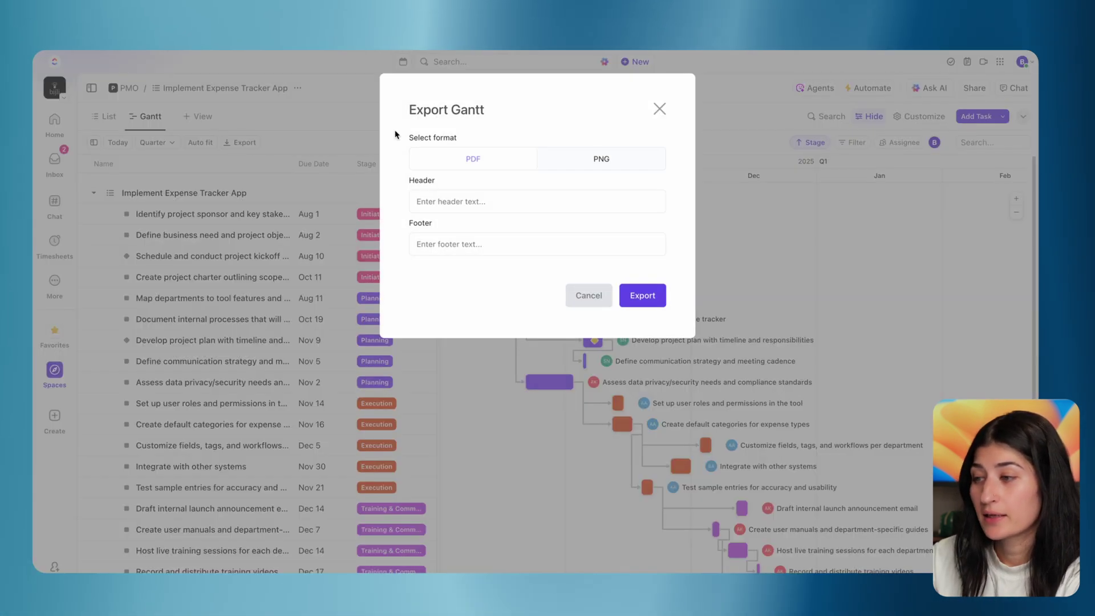
click(641, 297)
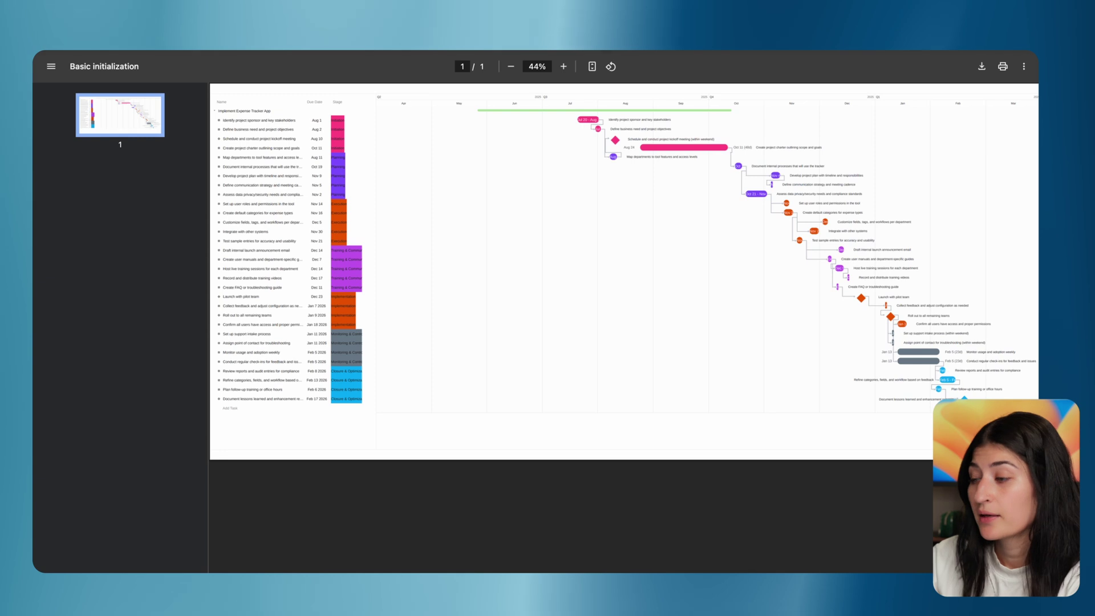
scroll(407, 215, up, 5)
scroll(407, 215, down, 5)
scroll(407, 215, up, 8)
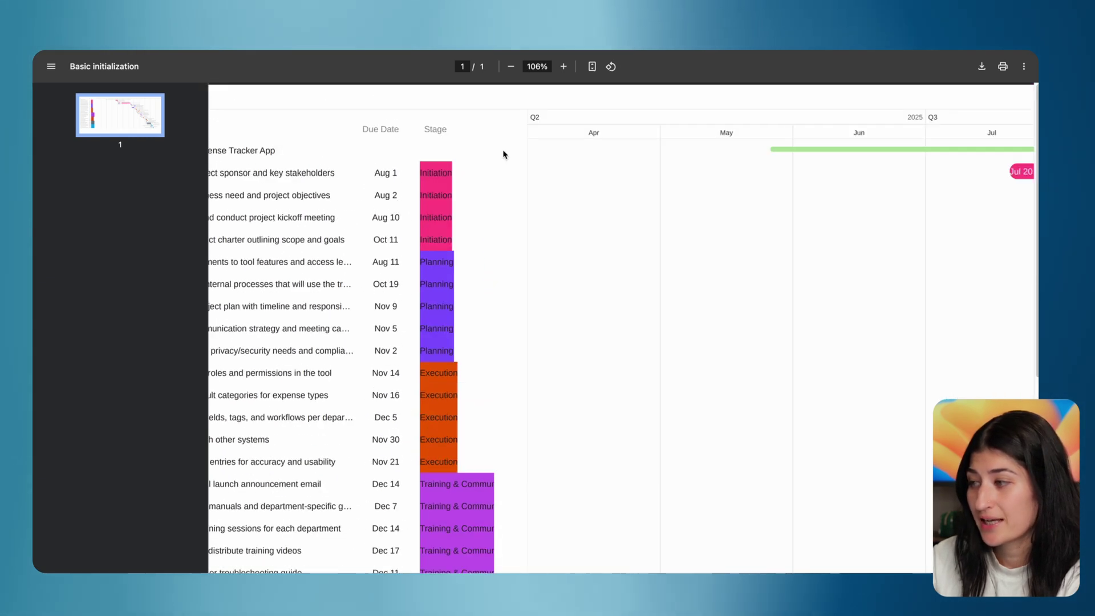
scroll(504, 152, down, 5)
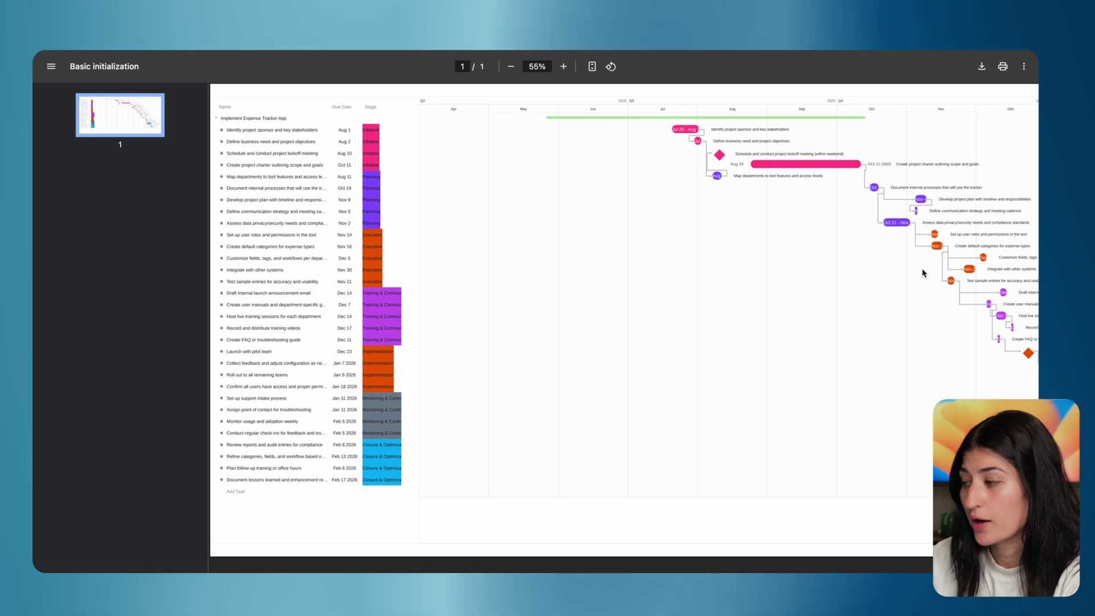
scroll(922, 272, up, 3)
scroll(924, 273, down, 4)
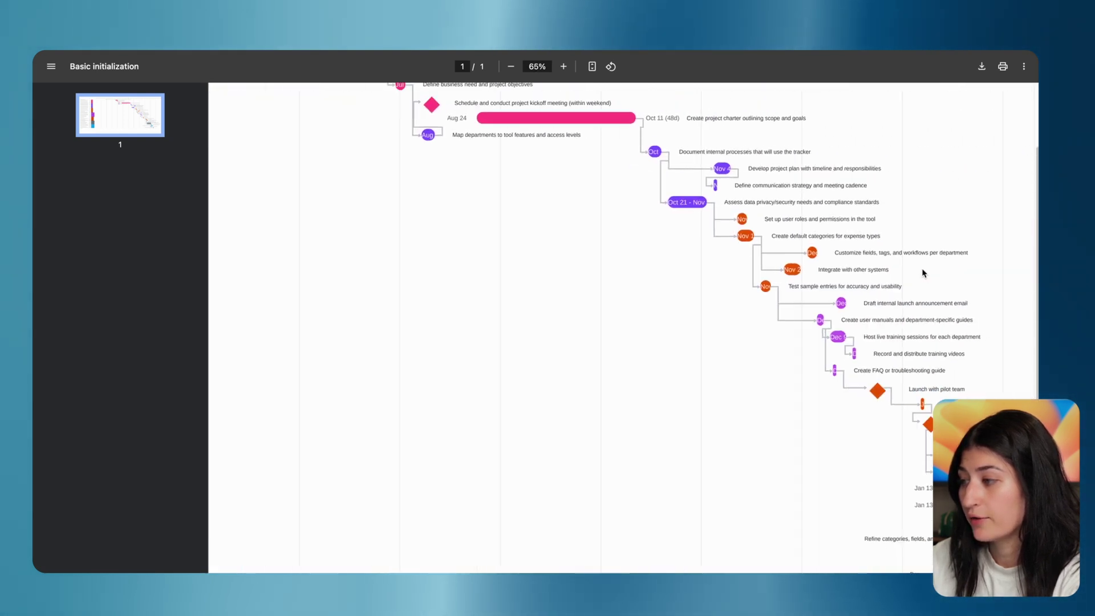
scroll(924, 273, left, 2)
scroll(924, 272, right, 4)
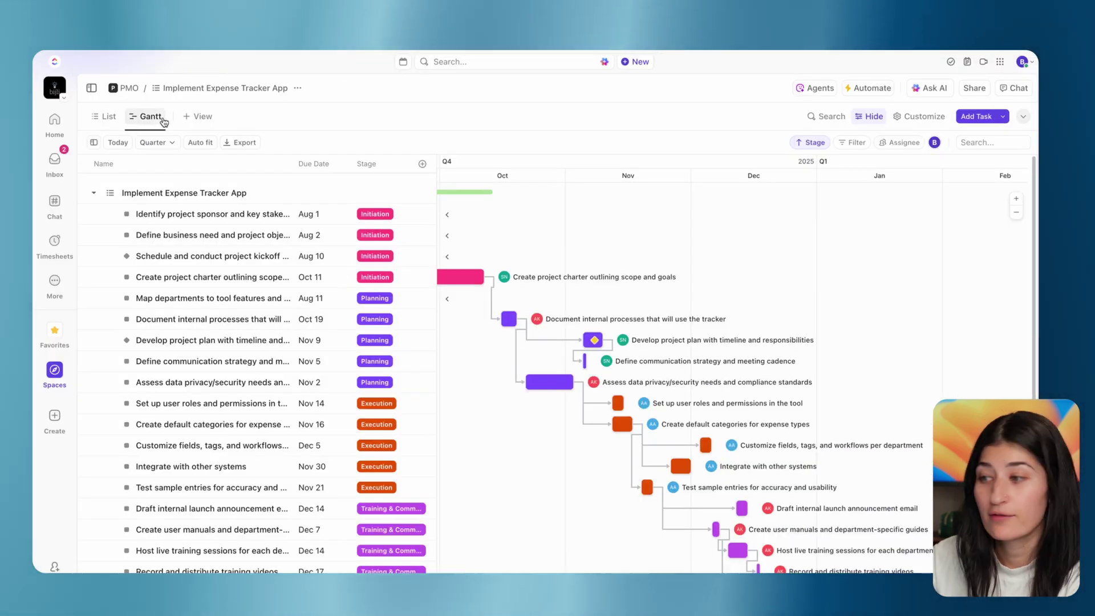
Step: Add a Workload view to the list, expand one assignee's tasks and set the time period to Month
click(199, 121)
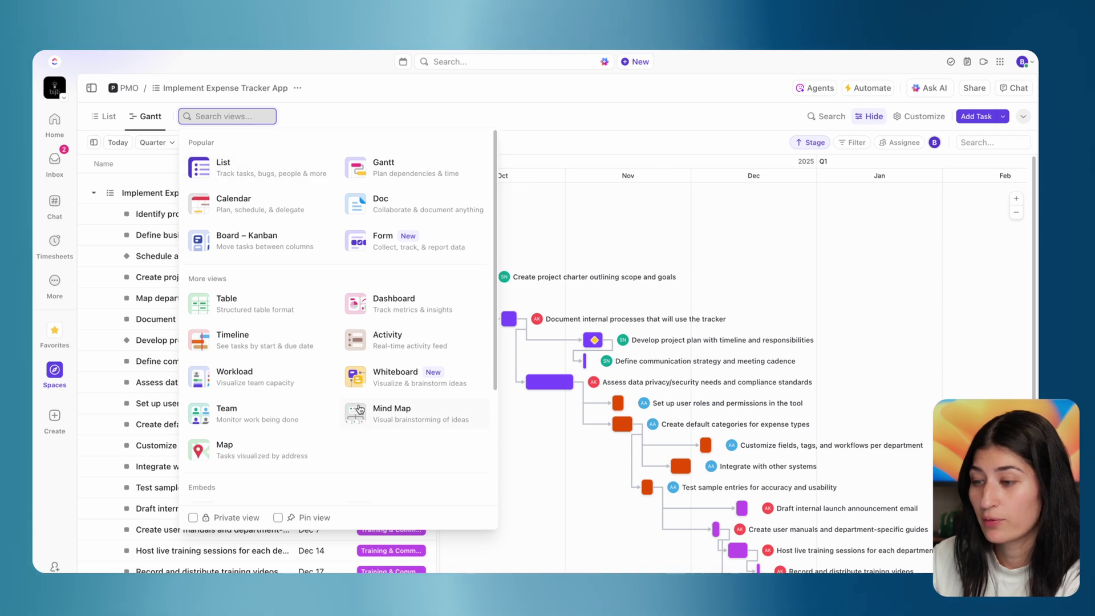
click(267, 384)
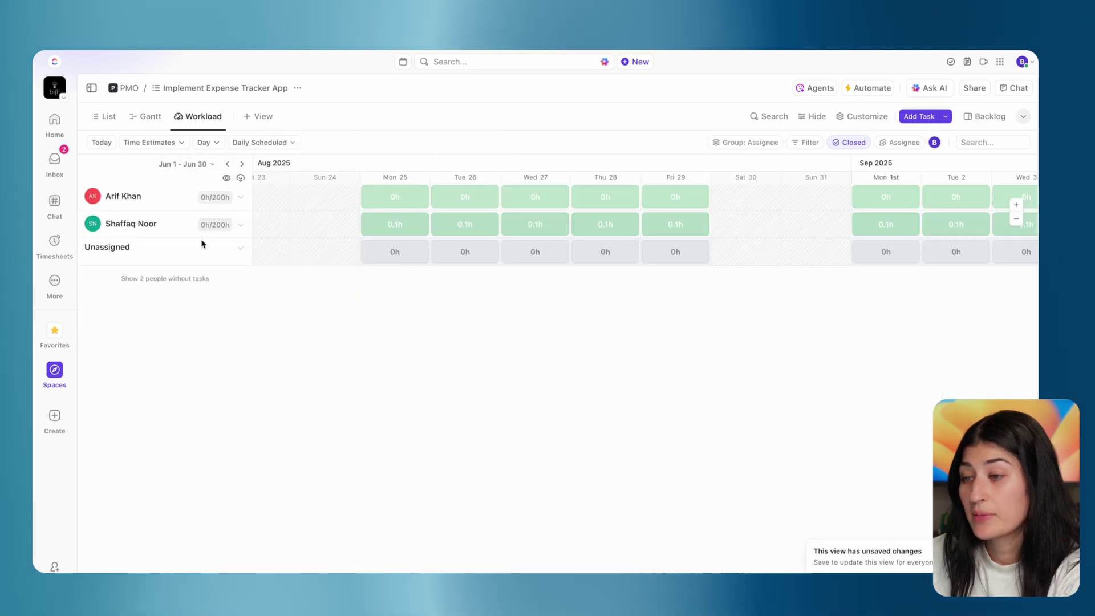
click(240, 225)
click(215, 141)
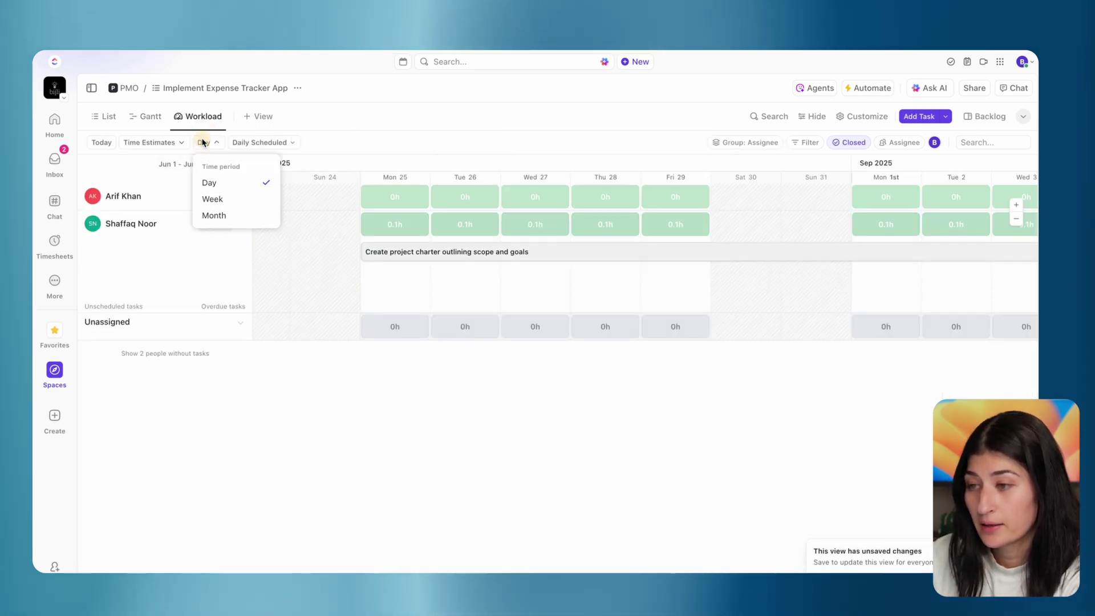
click(214, 215)
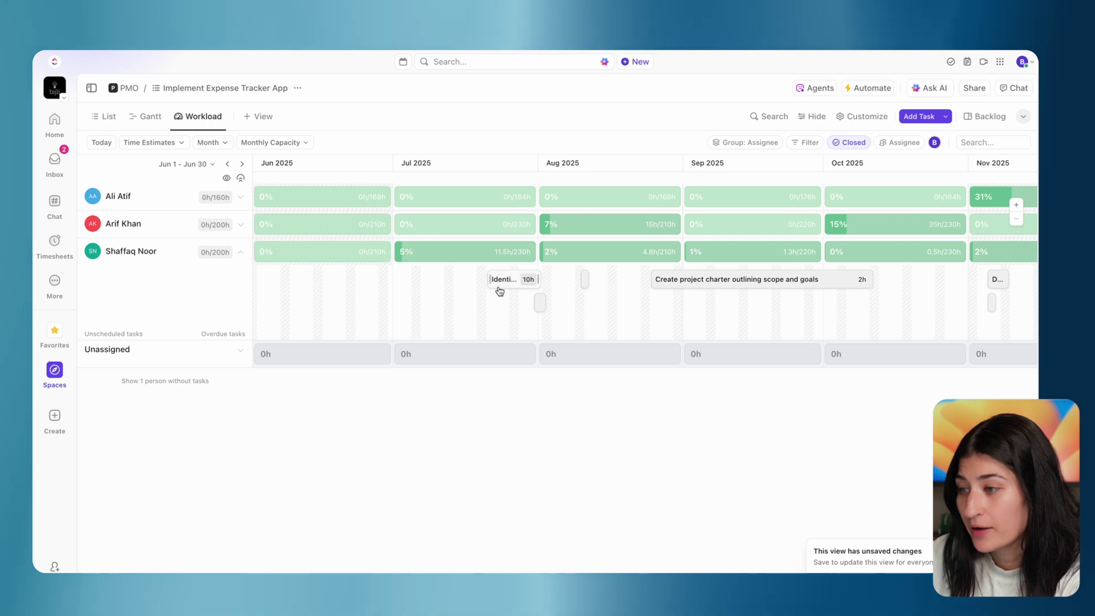
Step: Check the expanded assignee's July workload, inspect their weekly and daily capacity settings, and close them without saving
mouse_move(410, 253)
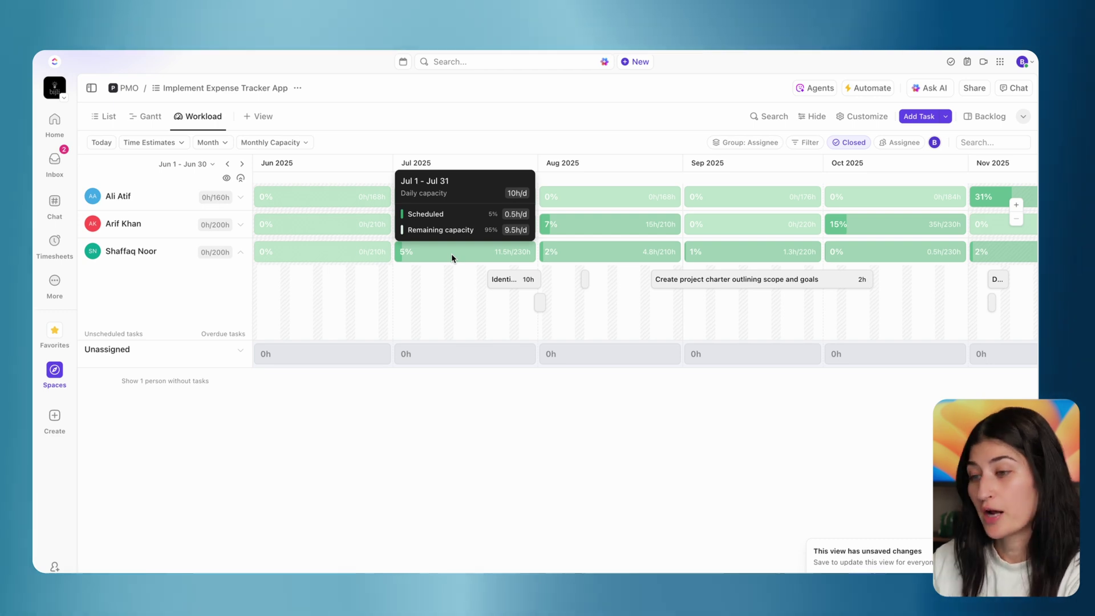
mouse_move(220, 254)
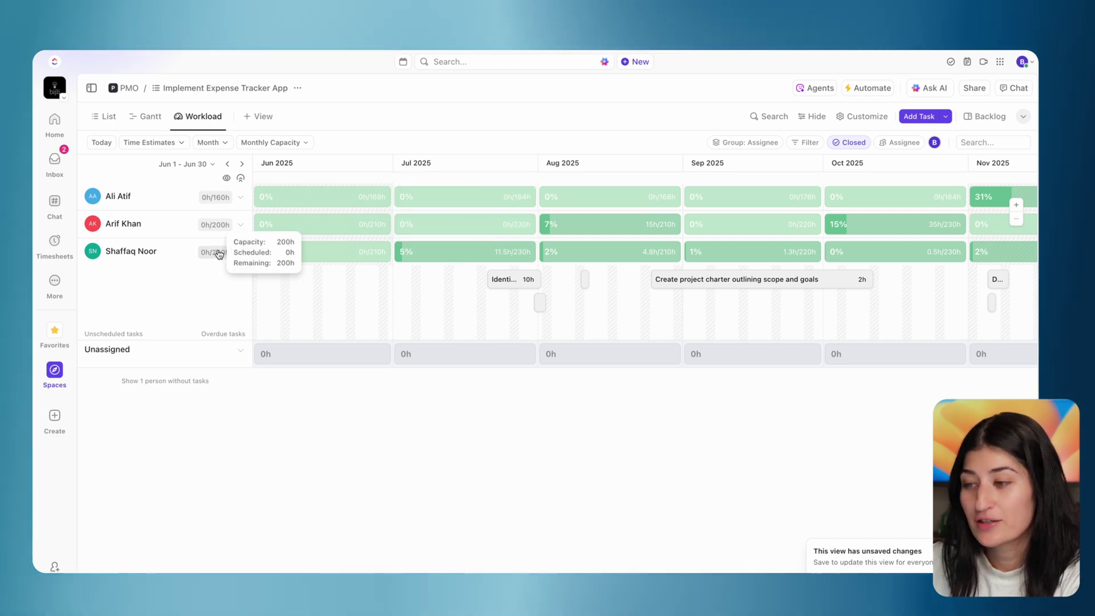
click(209, 255)
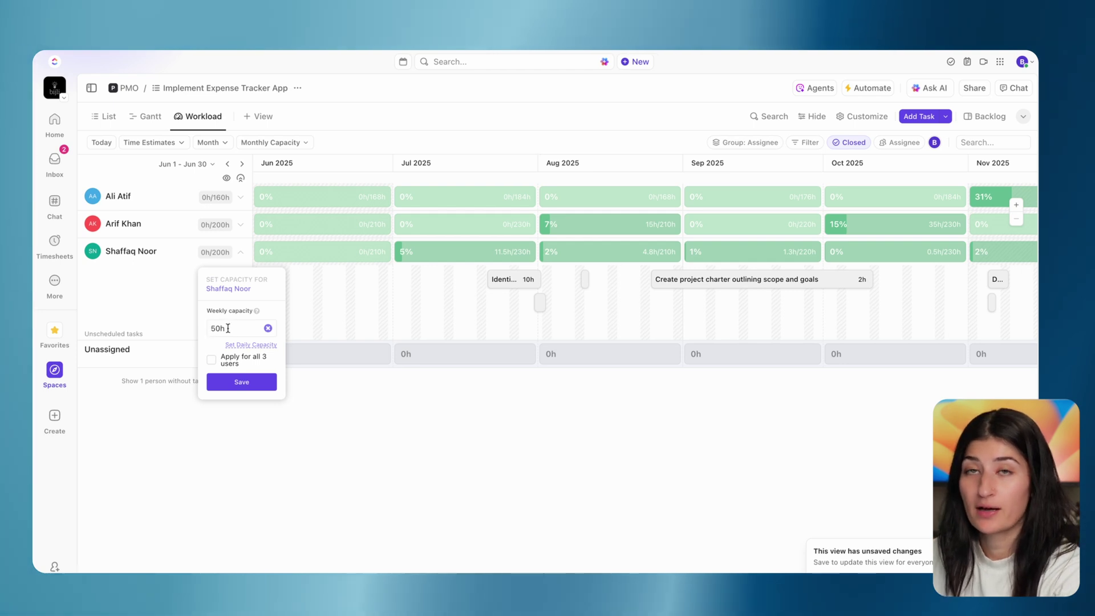
click(251, 345)
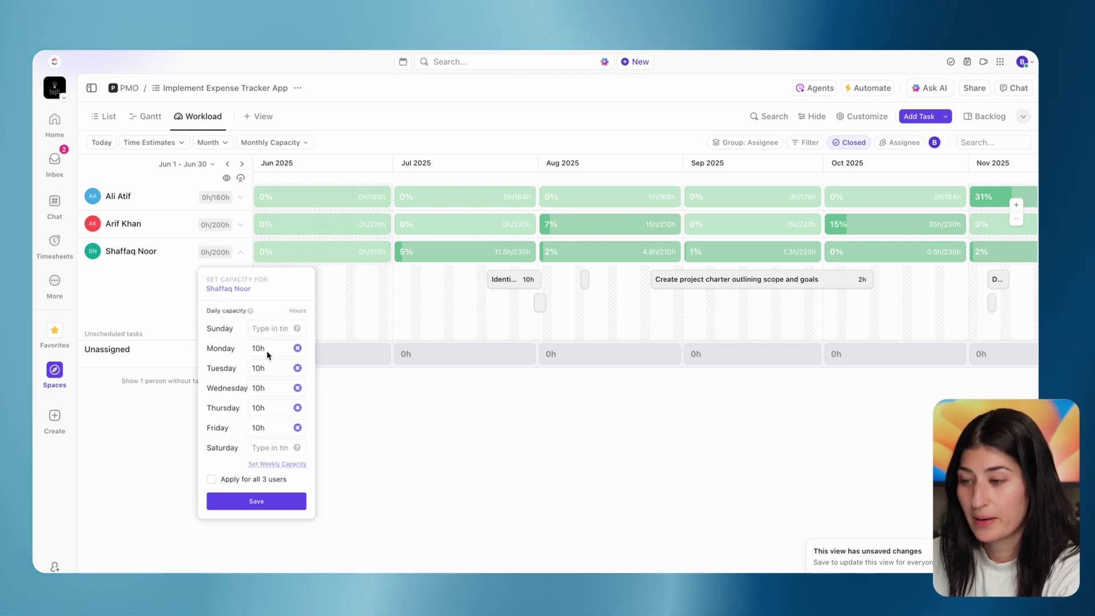
double_click(254, 348)
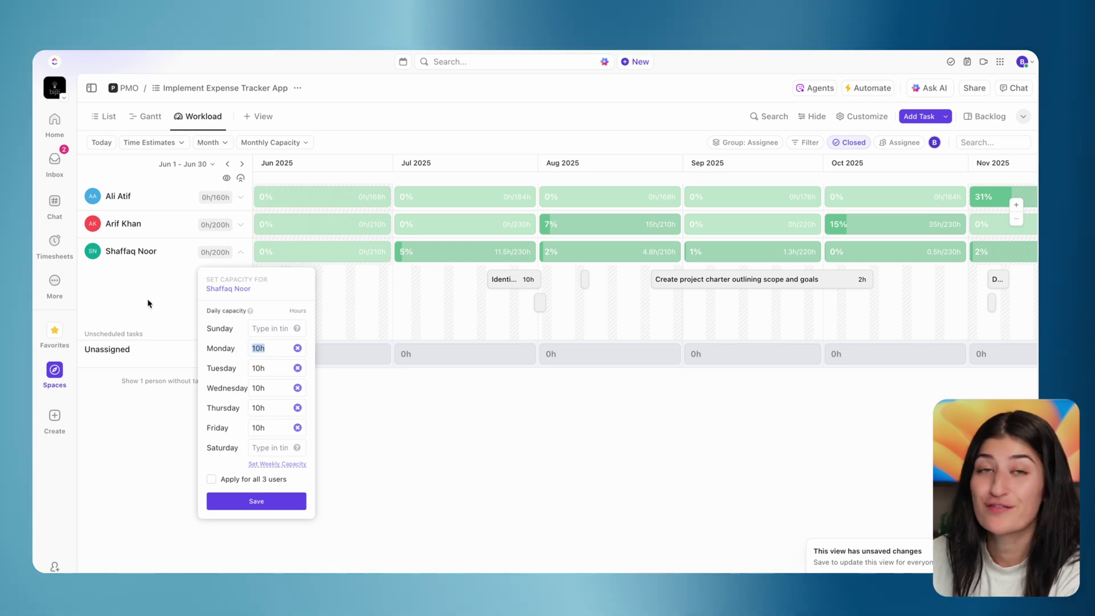
click(217, 227)
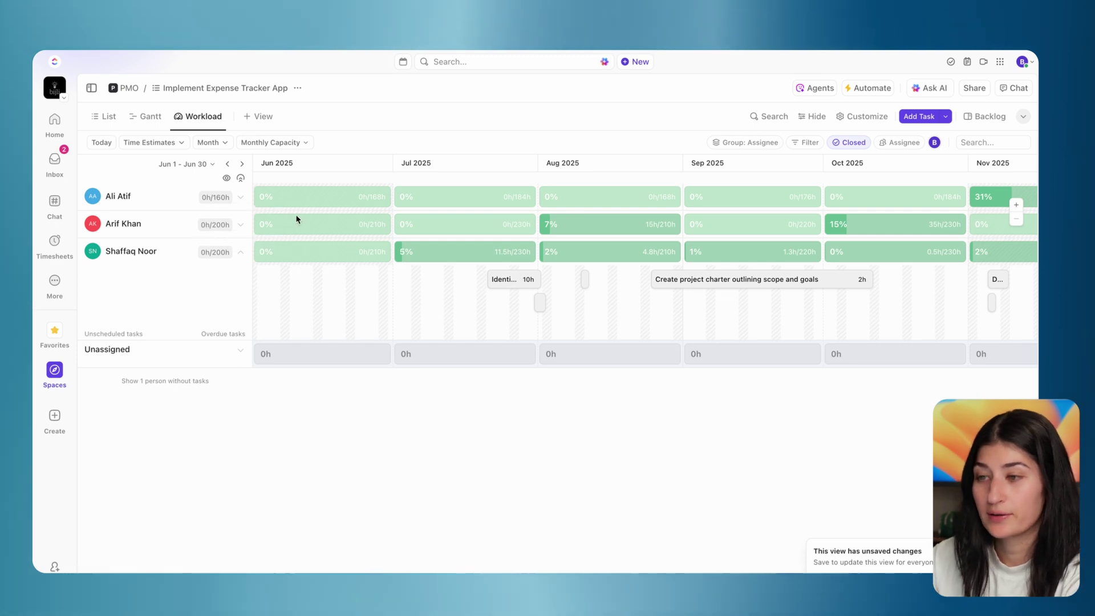